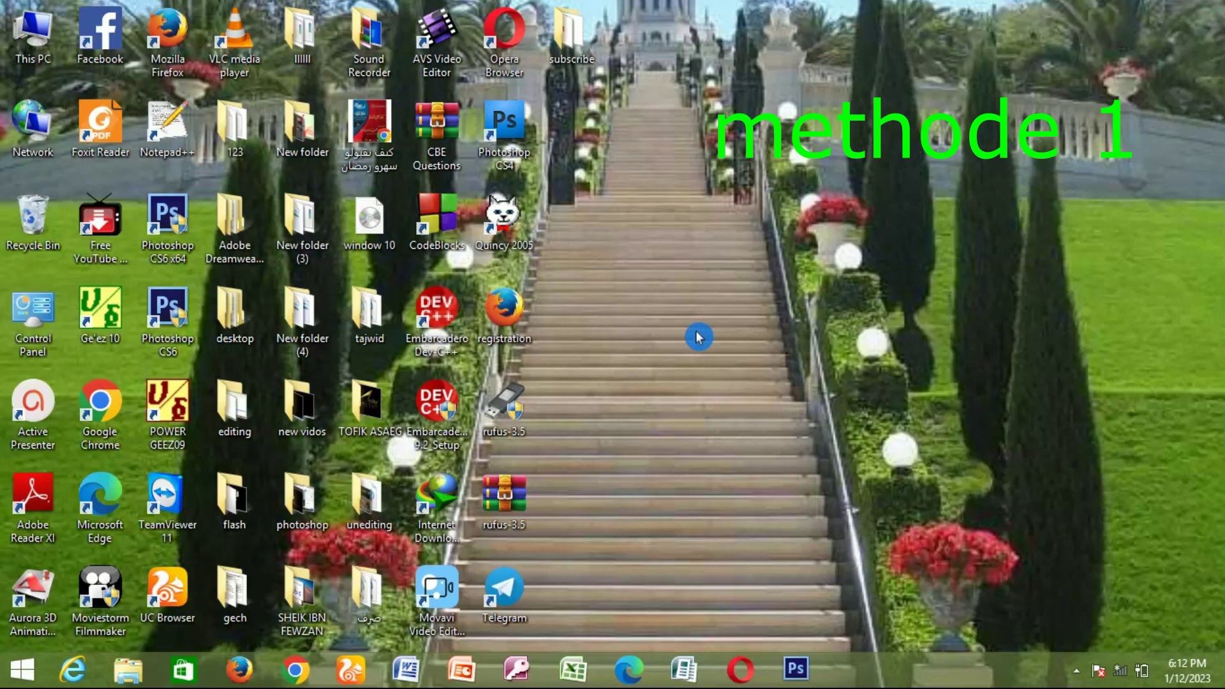
Step: Create a new desktop folder named 'shemu tec' and place it beside Photoshop CS4
{"action": "right_click", "coordinate": [646, 250]}
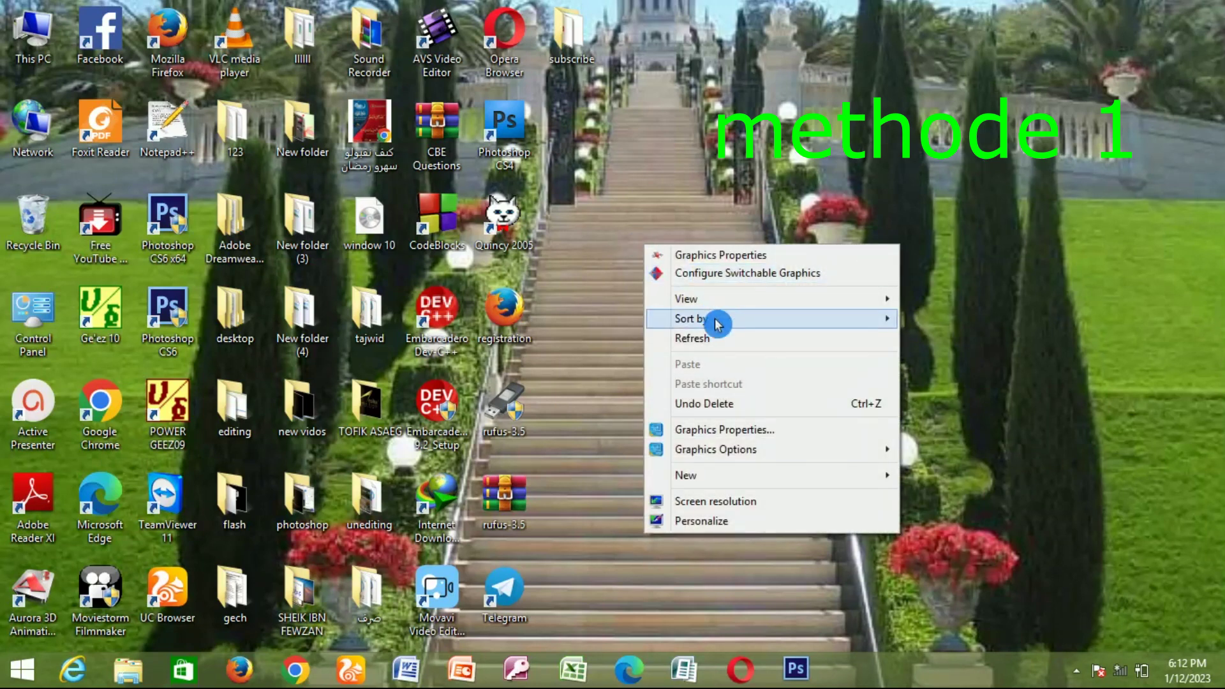
{"action": "mouse_move", "coordinate": [733, 480]}
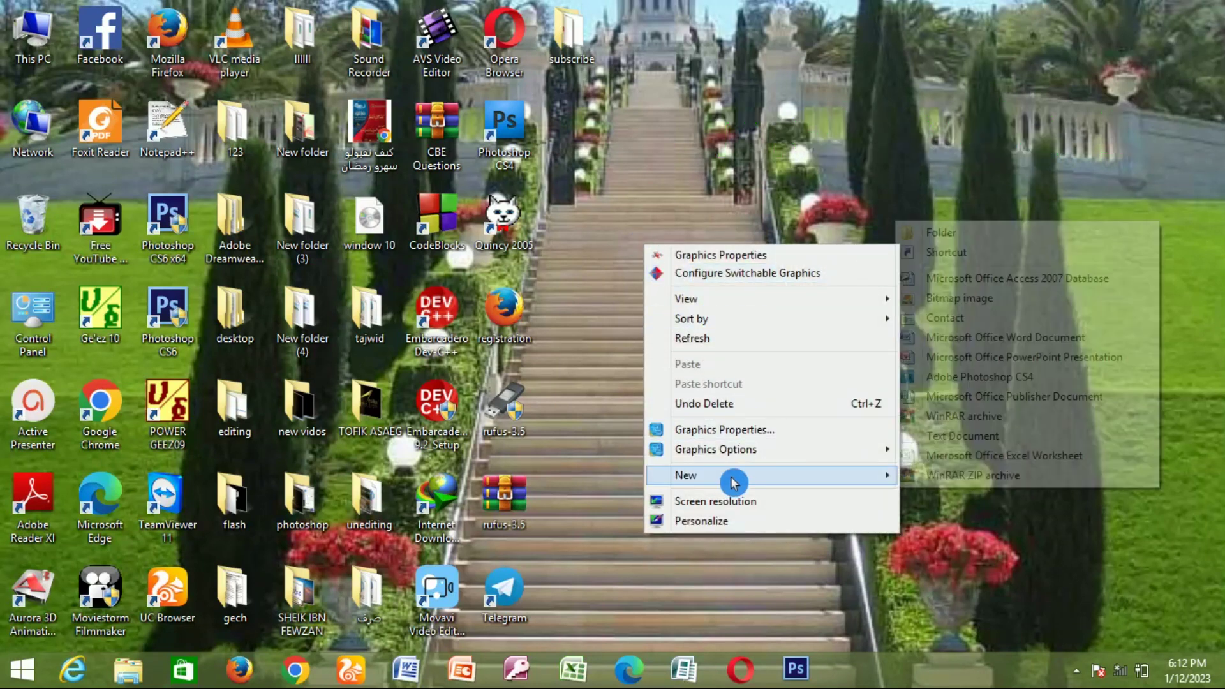
{"action": "left_click", "coordinate": [958, 233]}
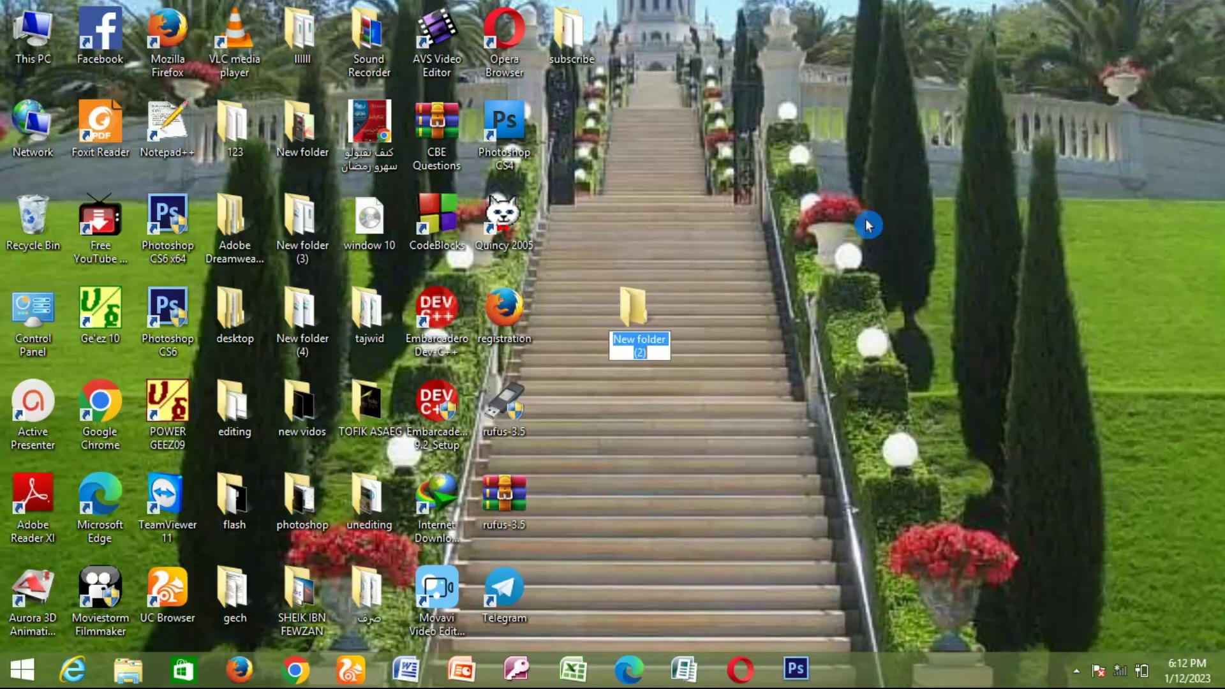
{"action": "type", "text": "shemu tec"}
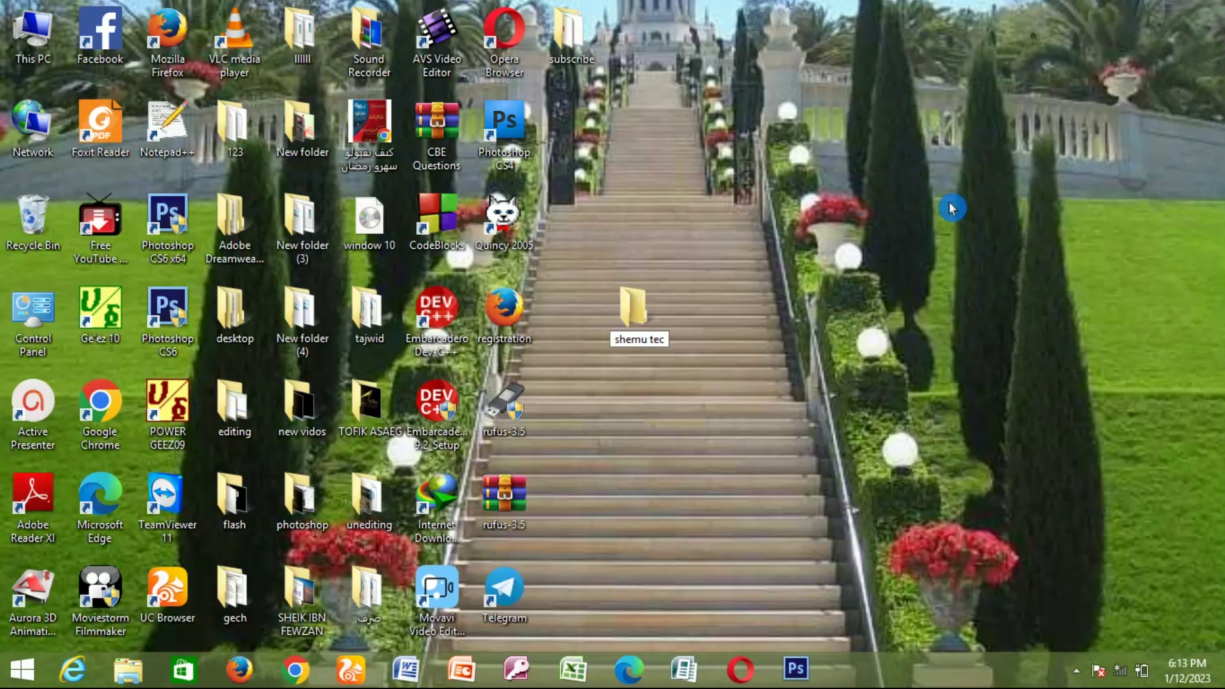
{"action": "left_click_drag", "start_coordinate": [636, 317], "coordinate": [576, 137]}
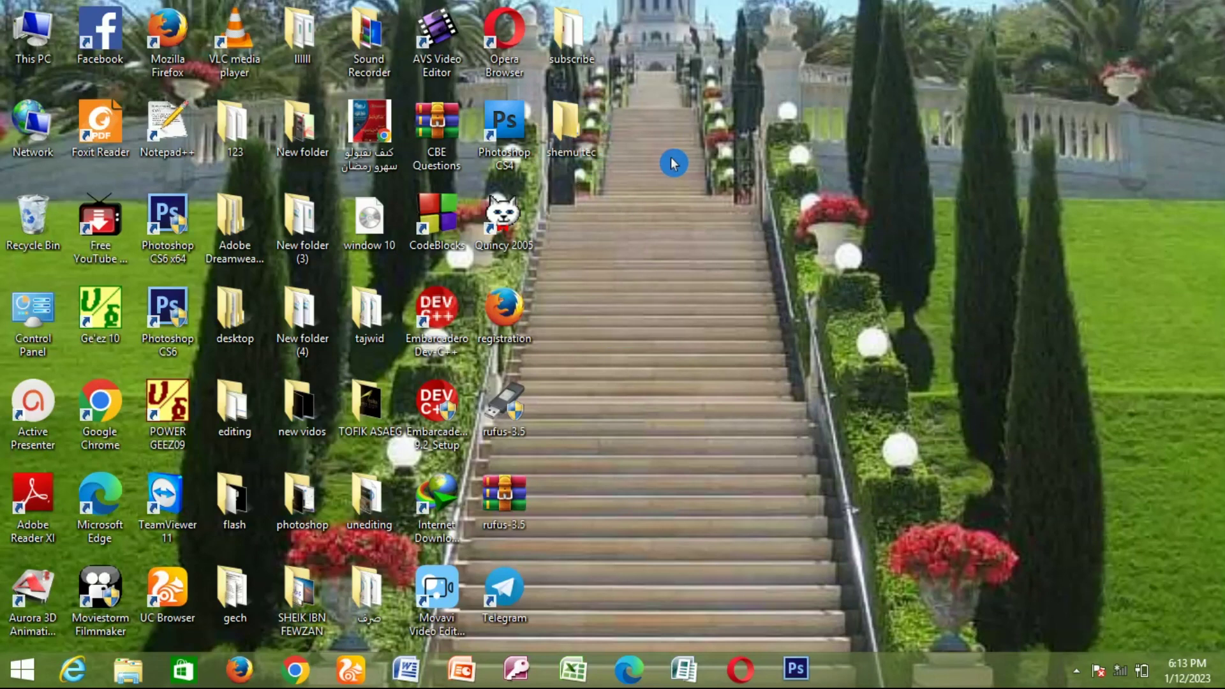
Step: Open the Security permissions editor for the user account on the shemu tec folder
{"action": "right_click", "coordinate": [562, 134]}
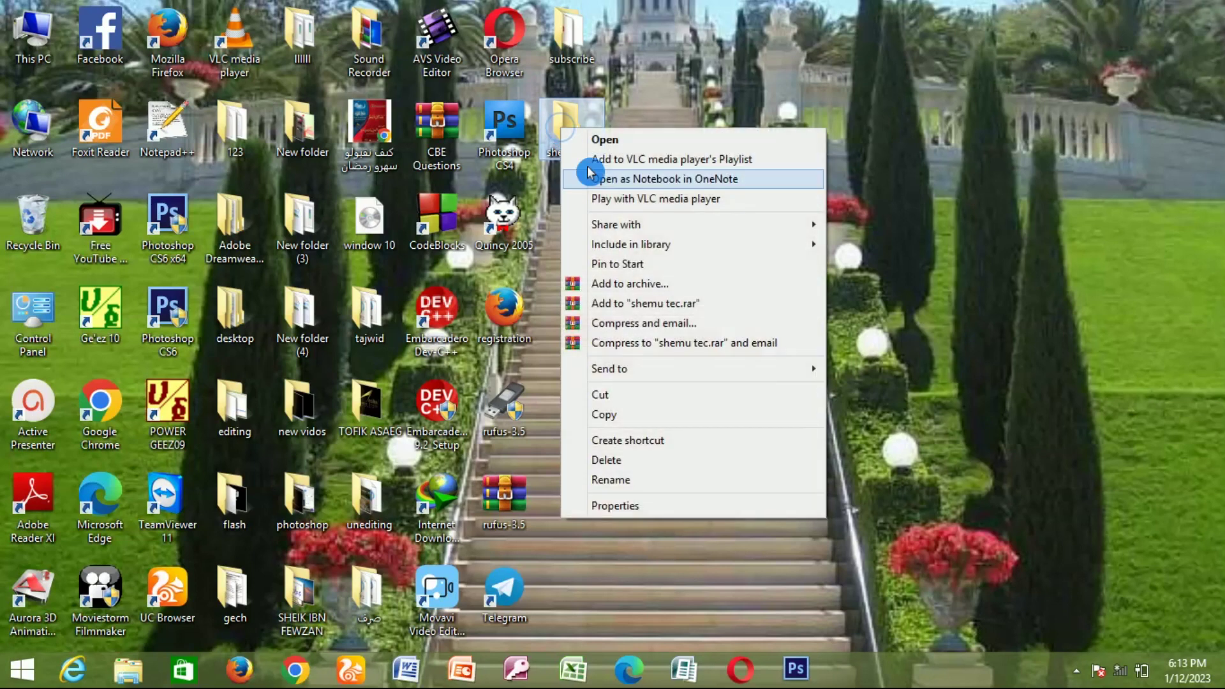
{"action": "left_click", "coordinate": [657, 510]}
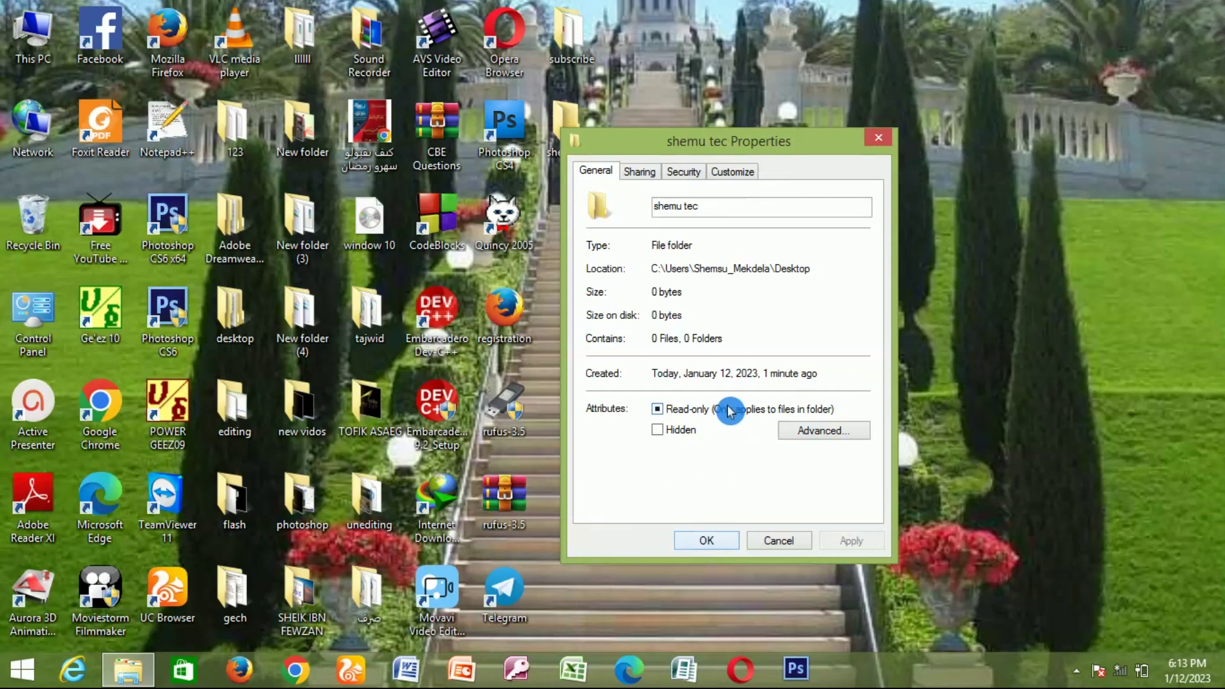
{"action": "left_click", "coordinate": [684, 173]}
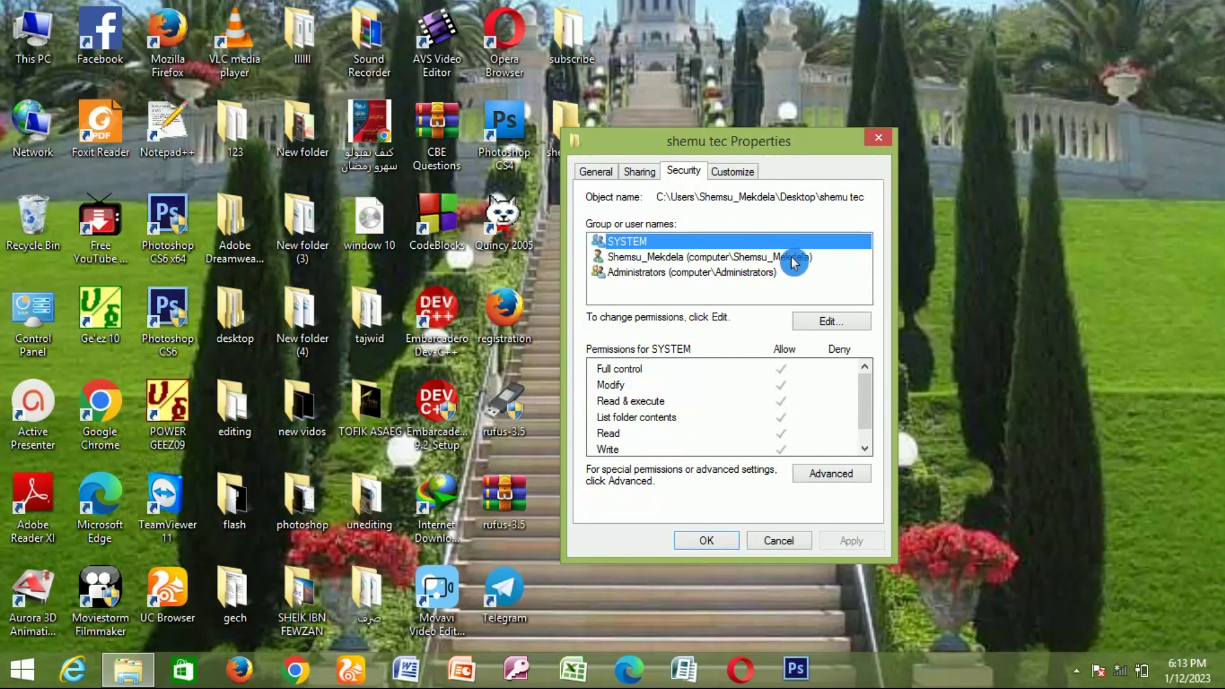
{"action": "left_click", "coordinate": [783, 258]}
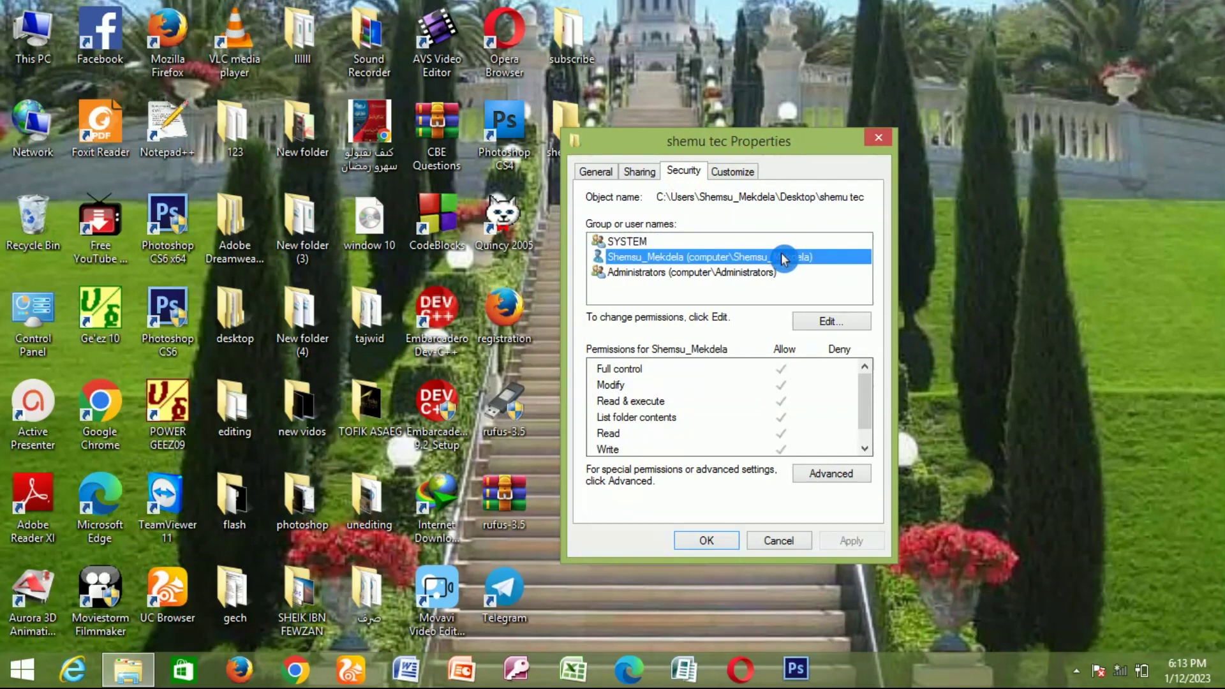
{"action": "left_click", "coordinate": [854, 328]}
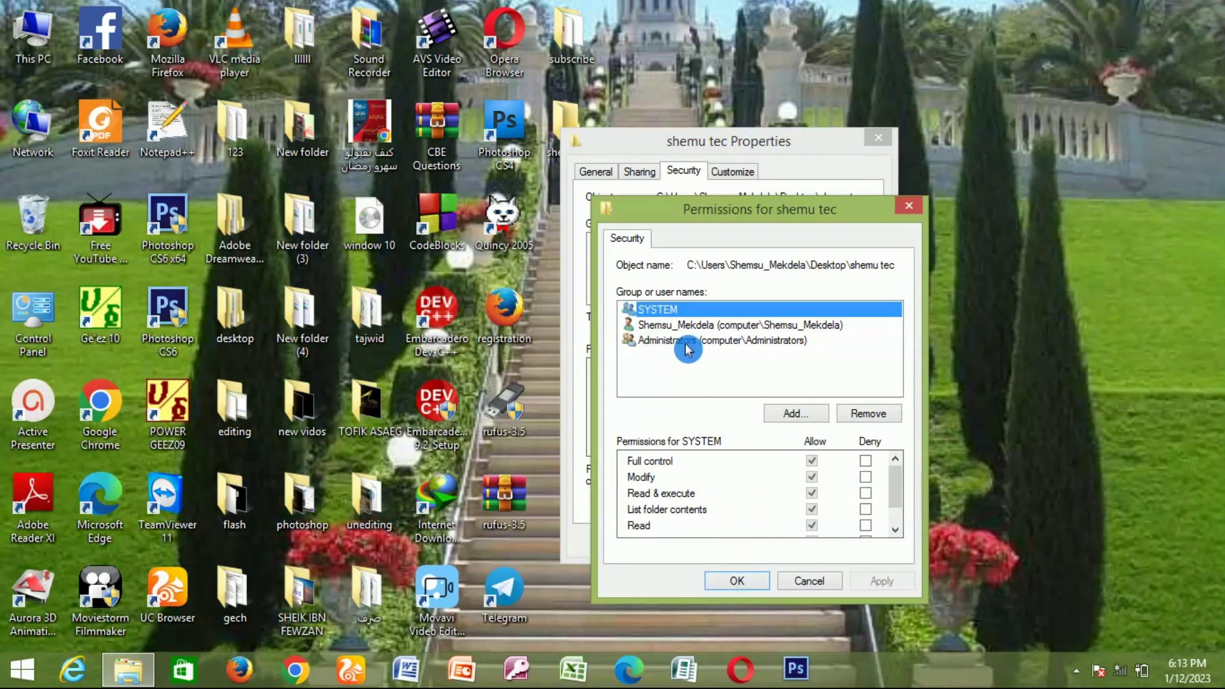
Step: Deny Full control on shemu tec to Administrators, accepting the deny warning
{"action": "left_click", "coordinate": [690, 344]}
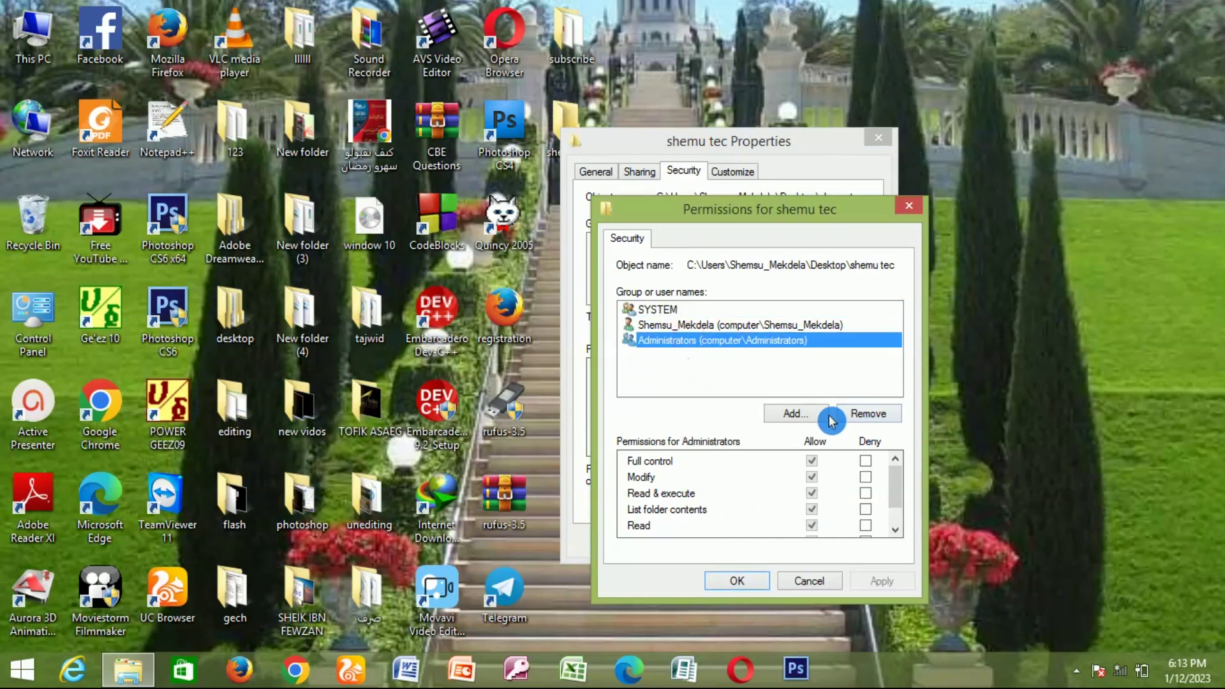
{"action": "left_click", "coordinate": [865, 468]}
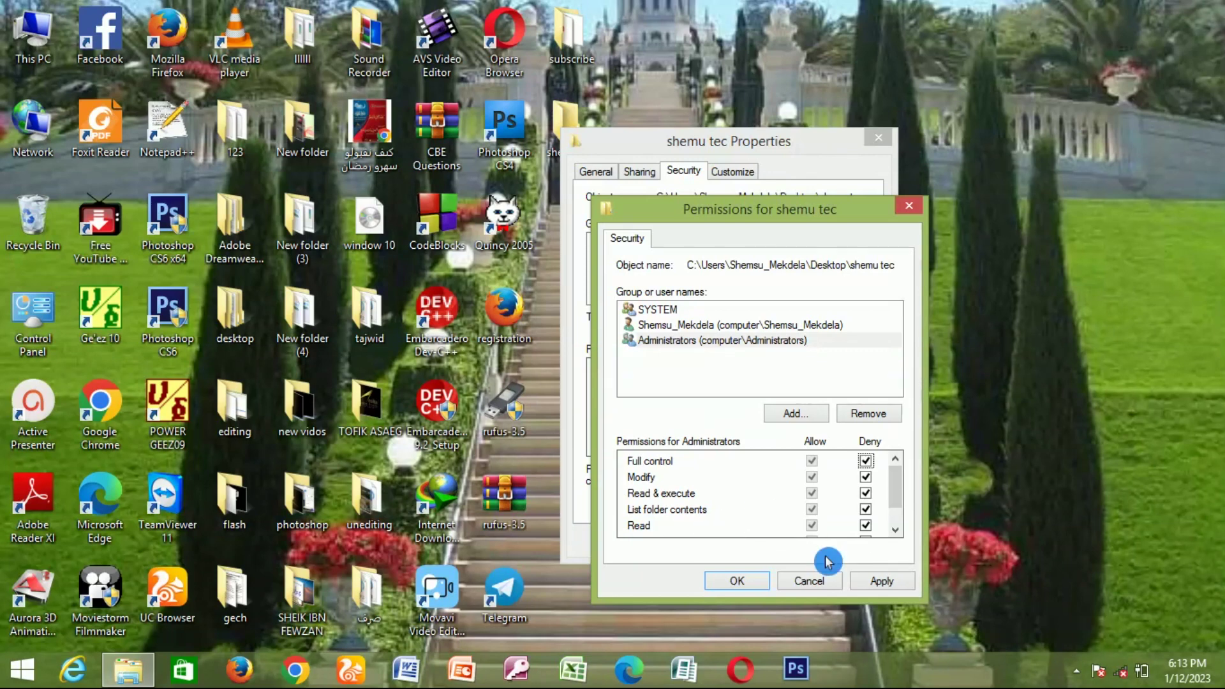
{"action": "left_click", "coordinate": [901, 588]}
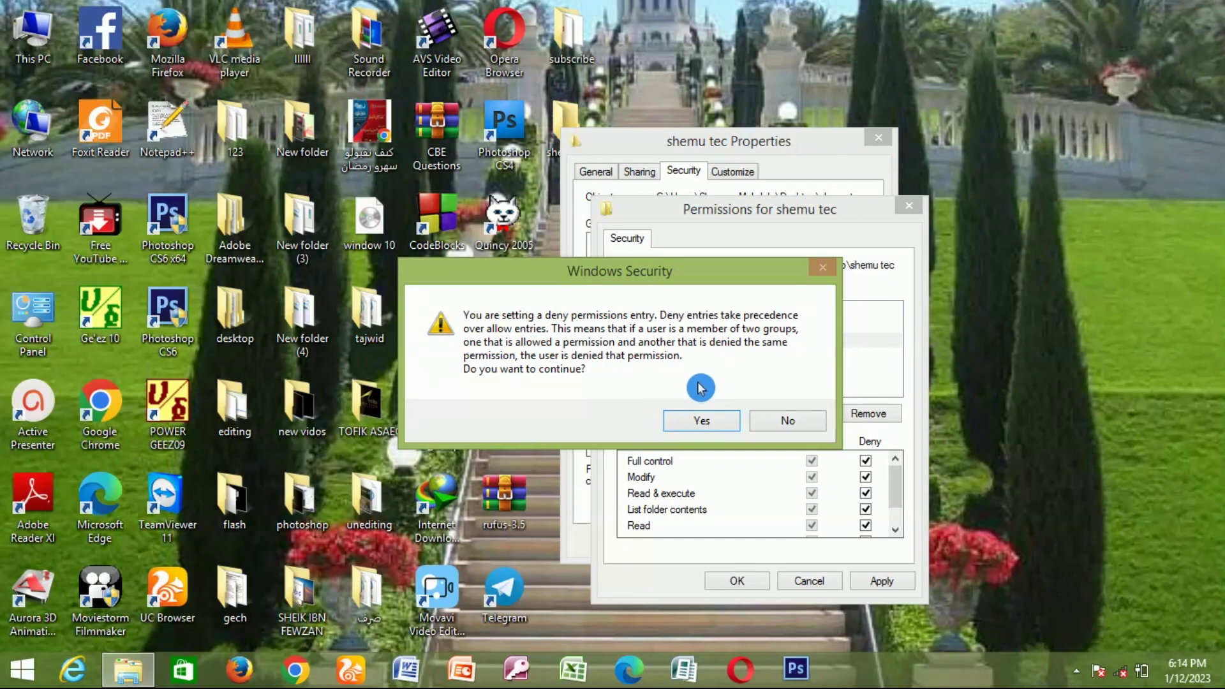
{"action": "left_click", "coordinate": [733, 420]}
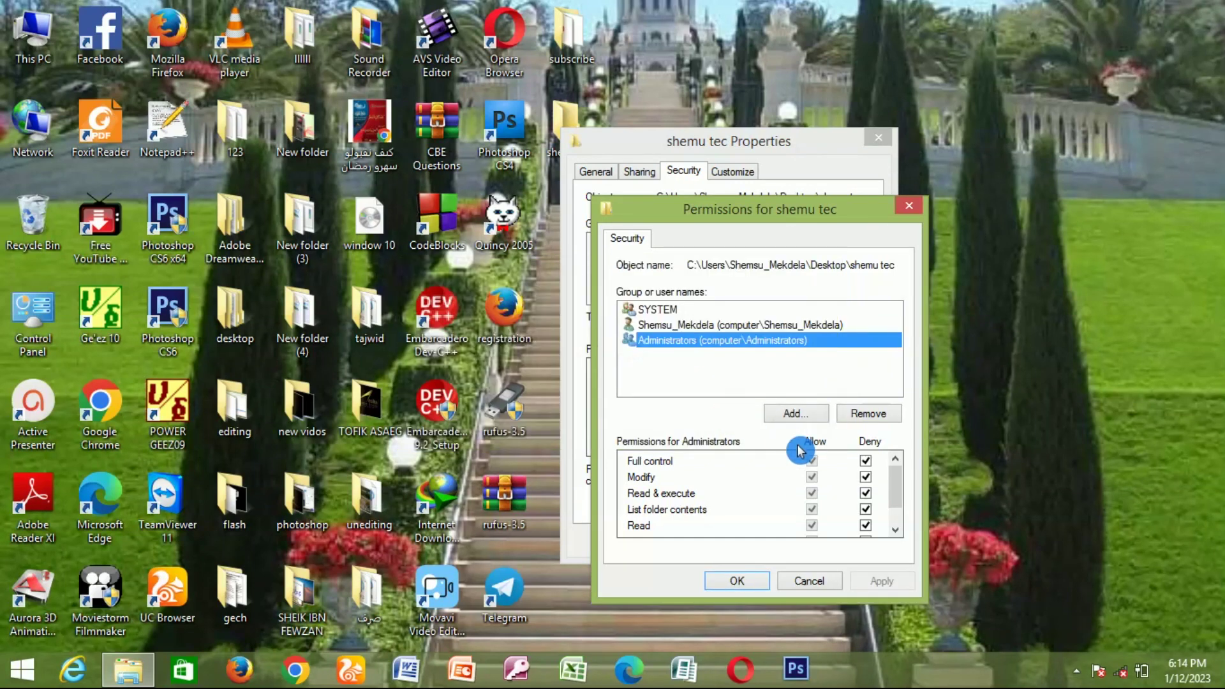
{"action": "left_click", "coordinate": [738, 582]}
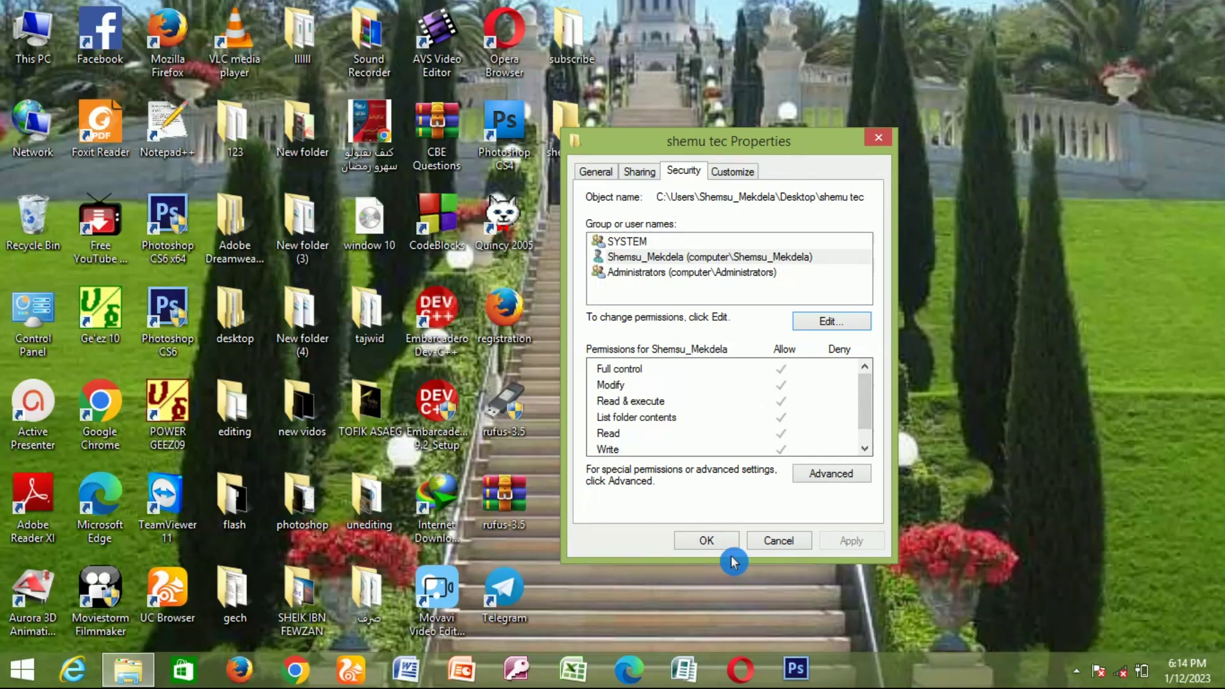
Step: Close Properties and confirm that opening shemu tec now fails with access denied
{"action": "left_click", "coordinate": [706, 540]}
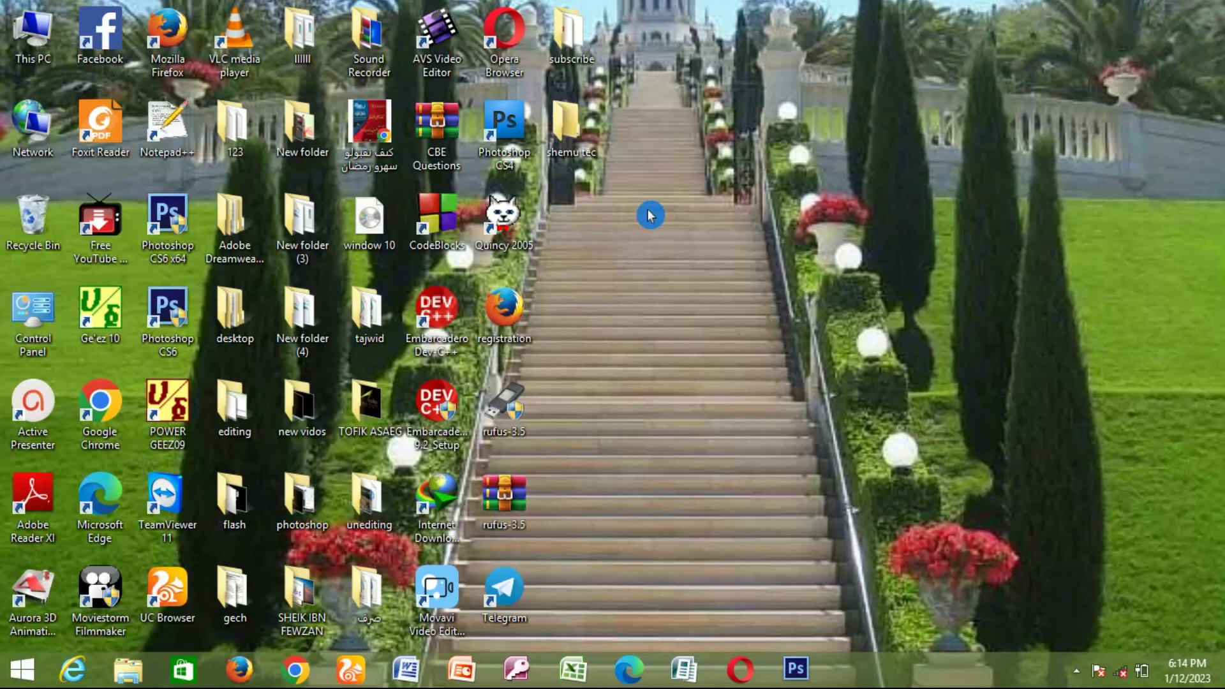
{"action": "double_click", "coordinate": [571, 140]}
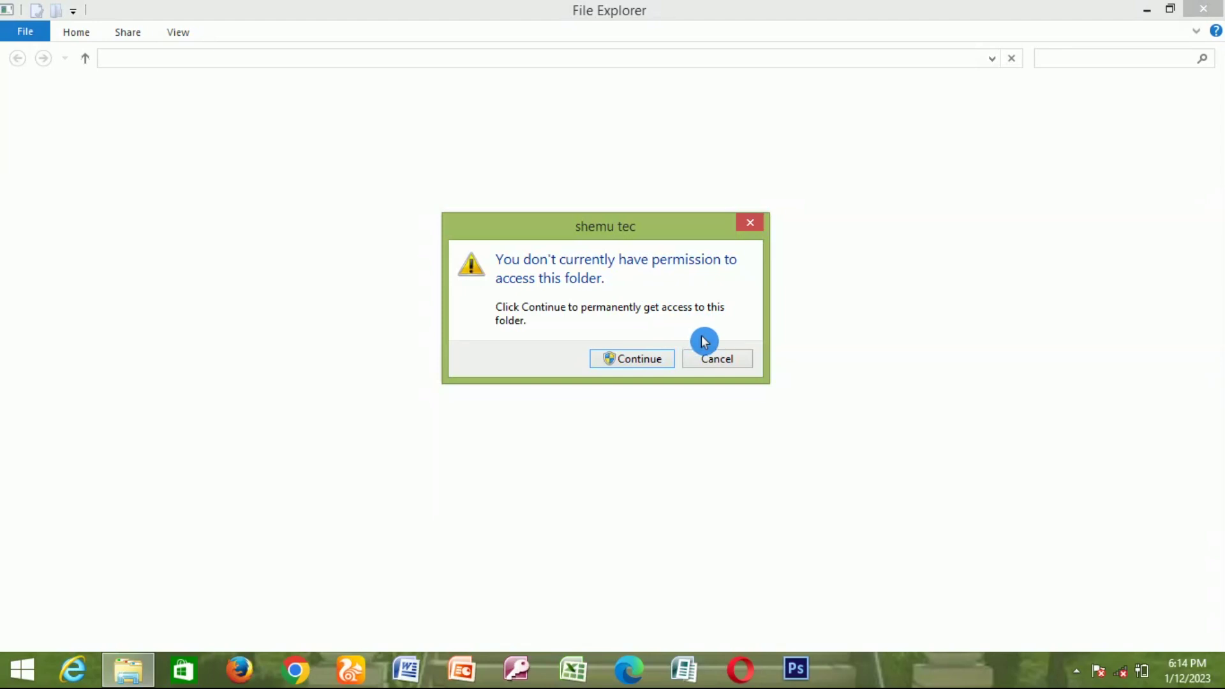
{"action": "left_click", "coordinate": [648, 361]}
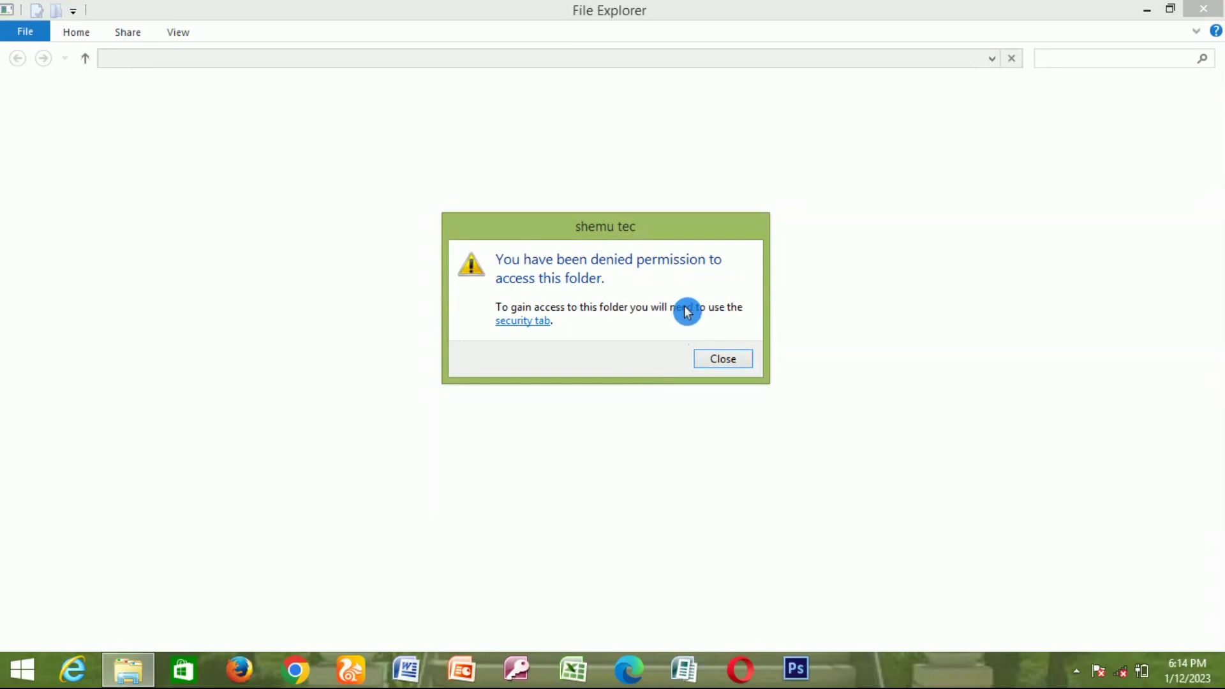
{"action": "left_click", "coordinate": [731, 365]}
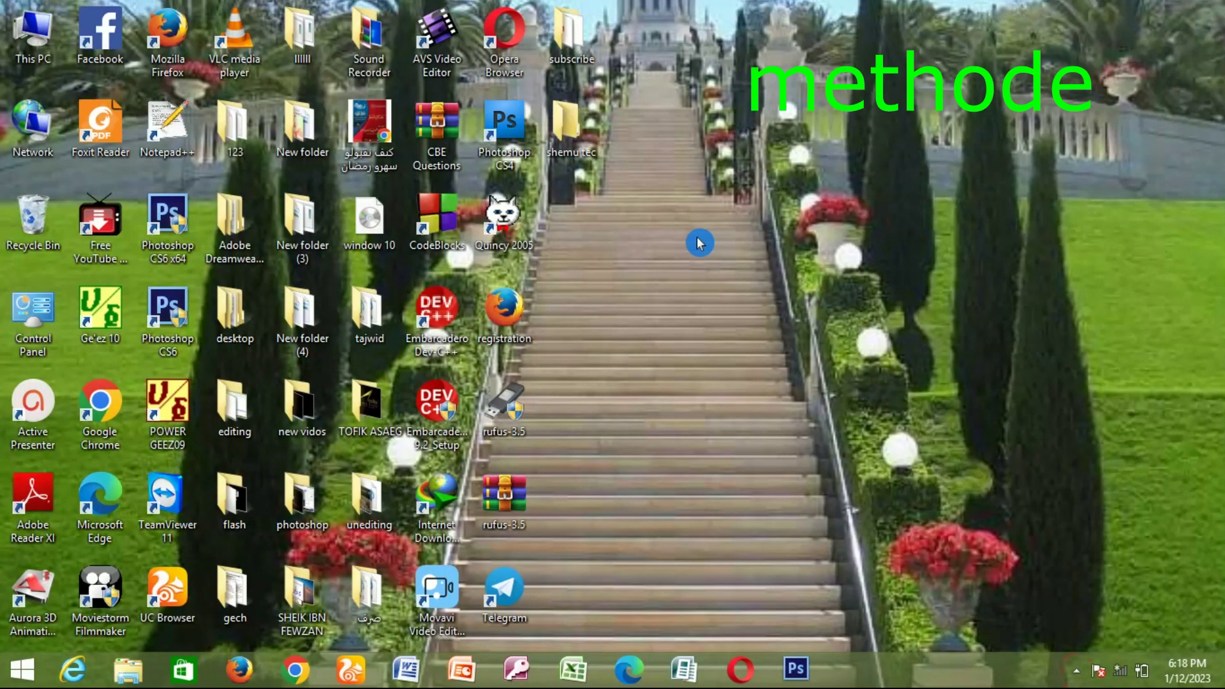
{"action": "right_click", "coordinate": [700, 244]}
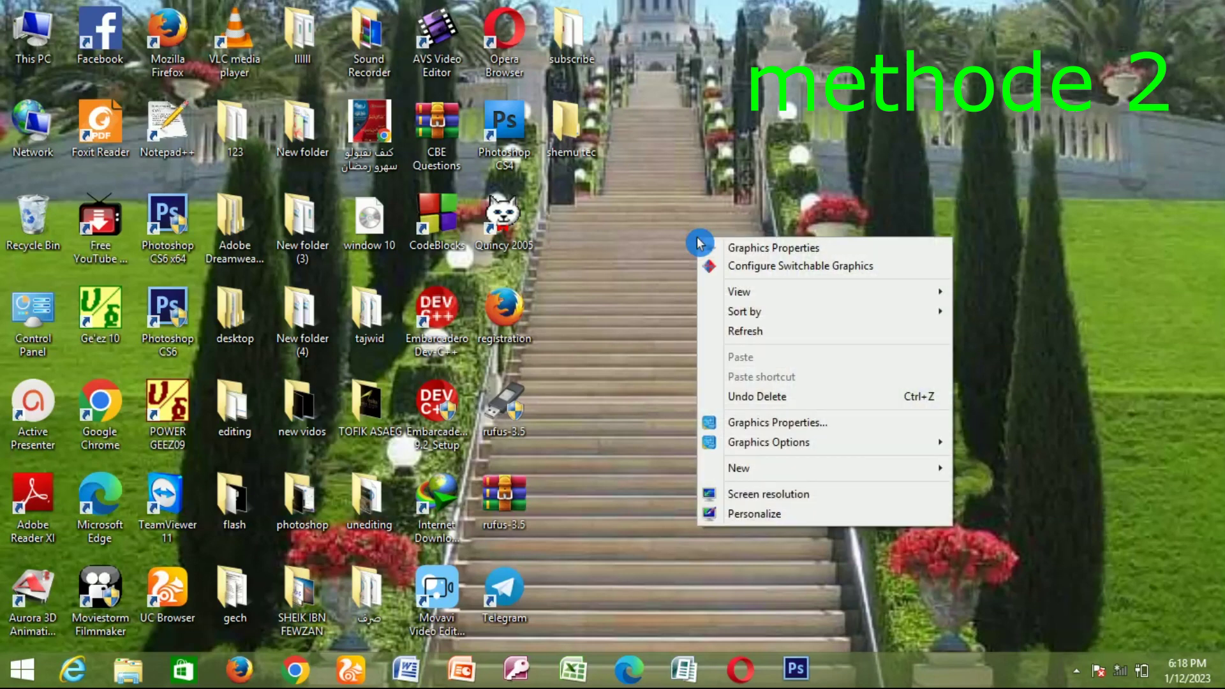
{"action": "left_click", "coordinate": [757, 331]}
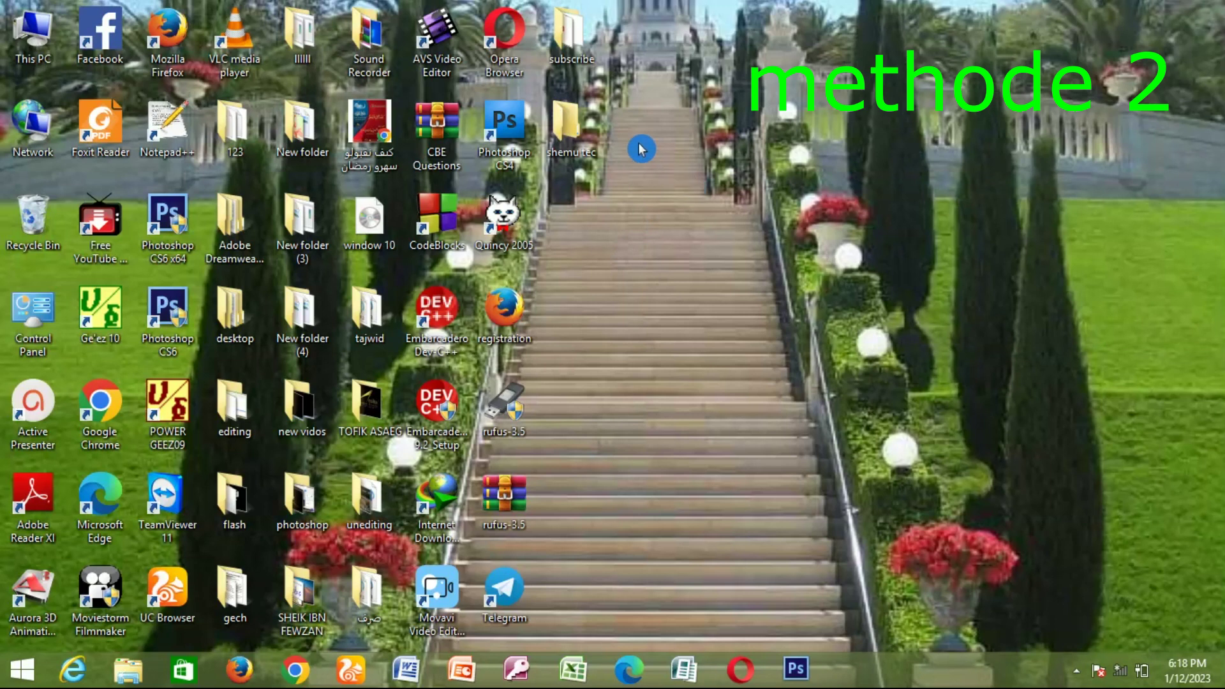
{"action": "mouse_move", "coordinate": [583, 131]}
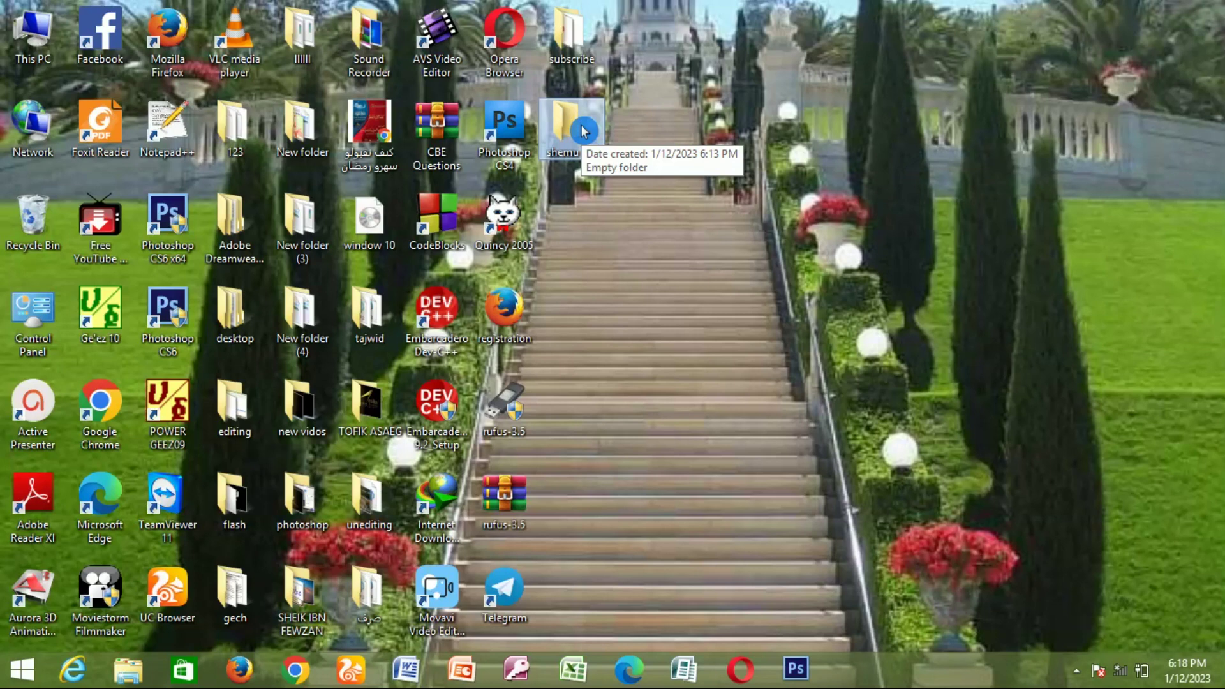
Step: Add the shemu tec folder to an archive and open WinRAR's Set password dialog
{"action": "right_click", "coordinate": [582, 130]}
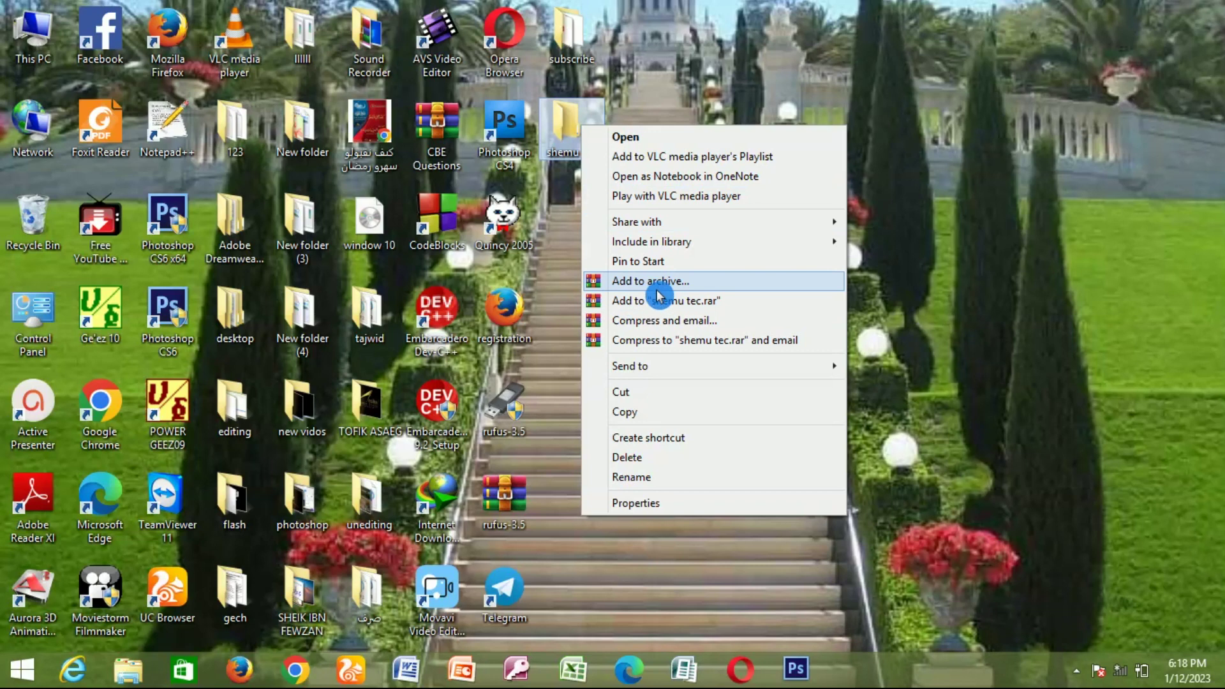
{"action": "left_click", "coordinate": [730, 282]}
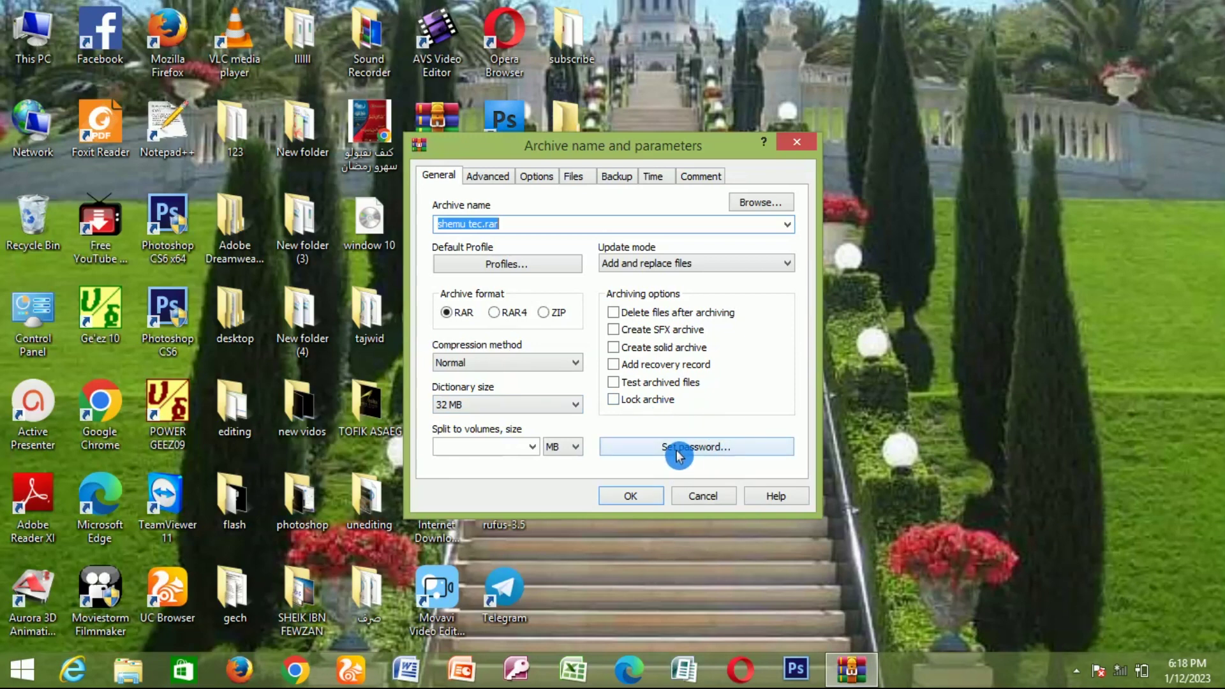
{"action": "left_click", "coordinate": [753, 446]}
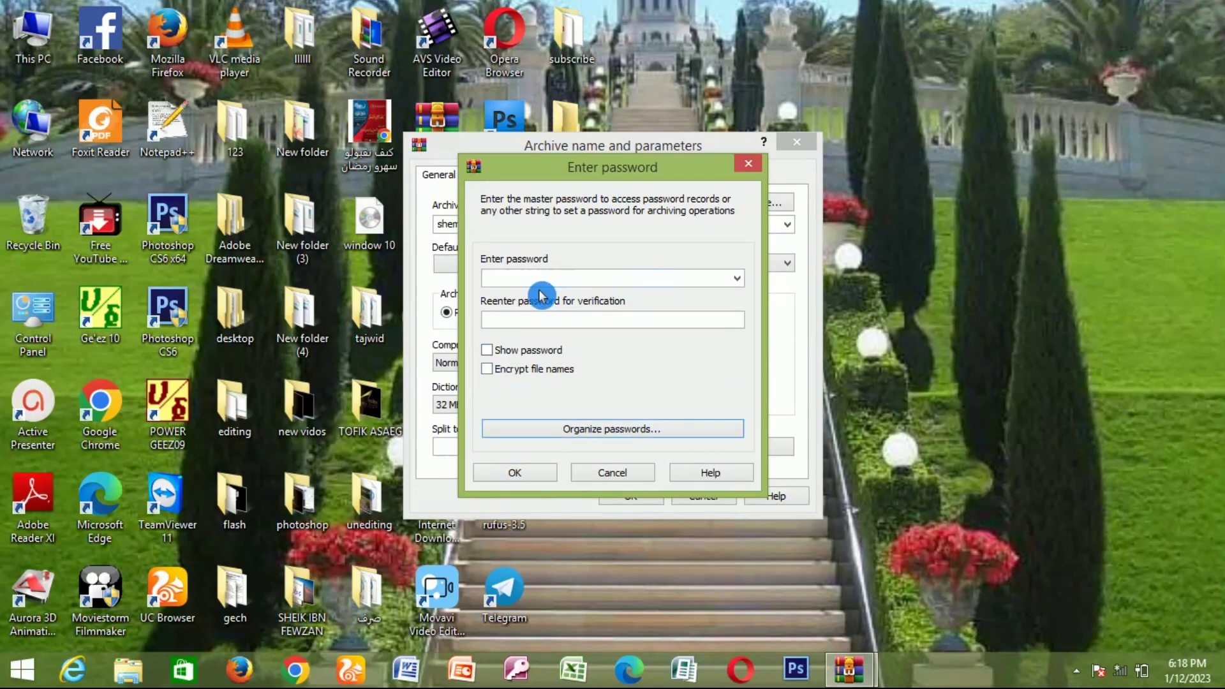
Step: Type the archive password and its repeat in the first password prompt and submit
{"action": "left_click", "coordinate": [516, 281]}
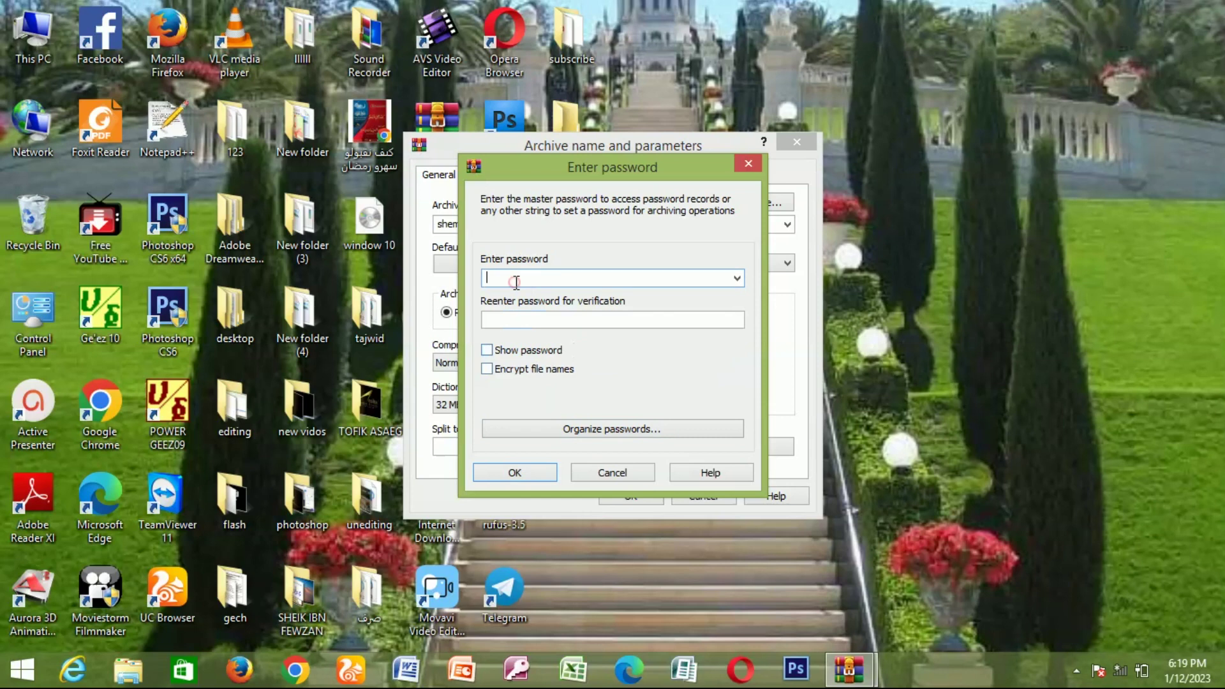
{"action": "type", "text": "•"}
{"action": "left_click", "coordinate": [507, 317]}
{"action": "type", "text": "••"}
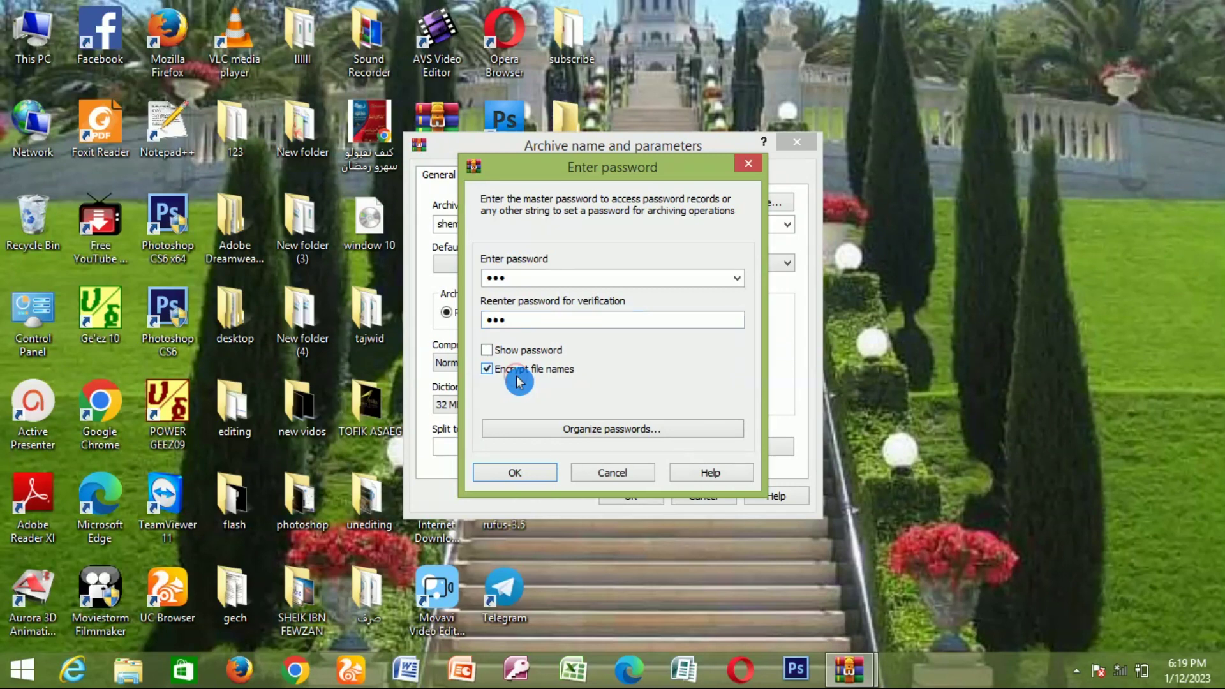
{"action": "left_click", "coordinate": [539, 483]}
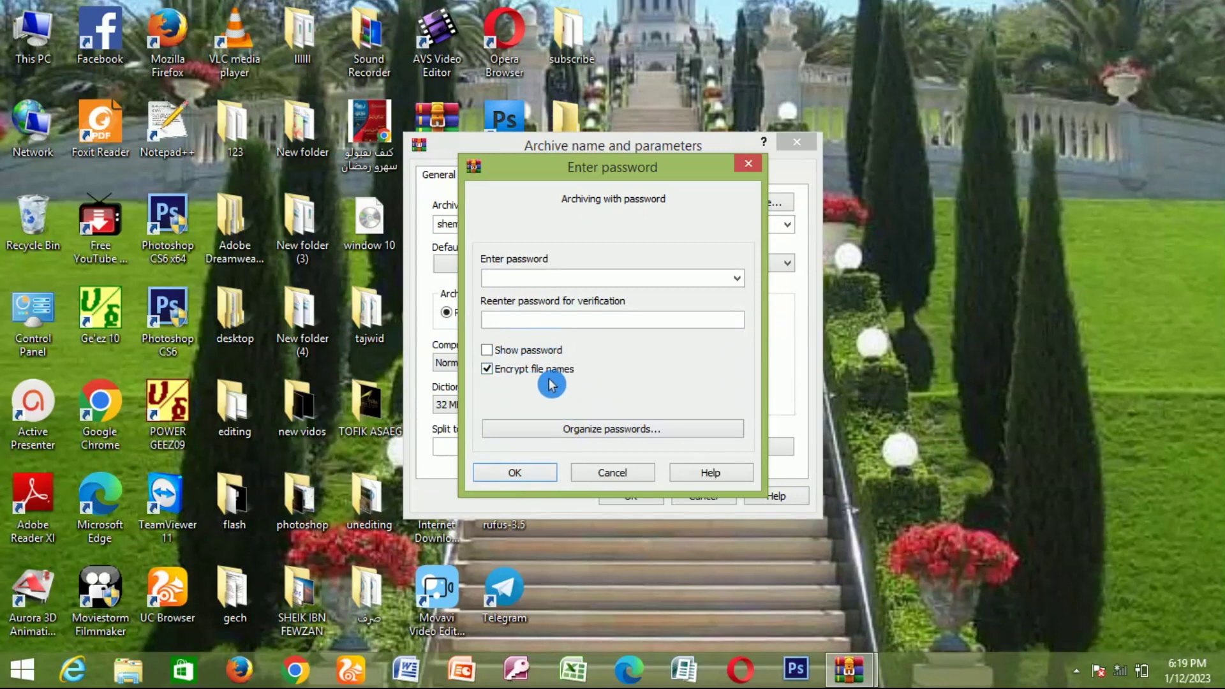
Step: Re-enter the password in both fields and confirm it for shemu tec.rar
{"action": "type", "text": "1"}
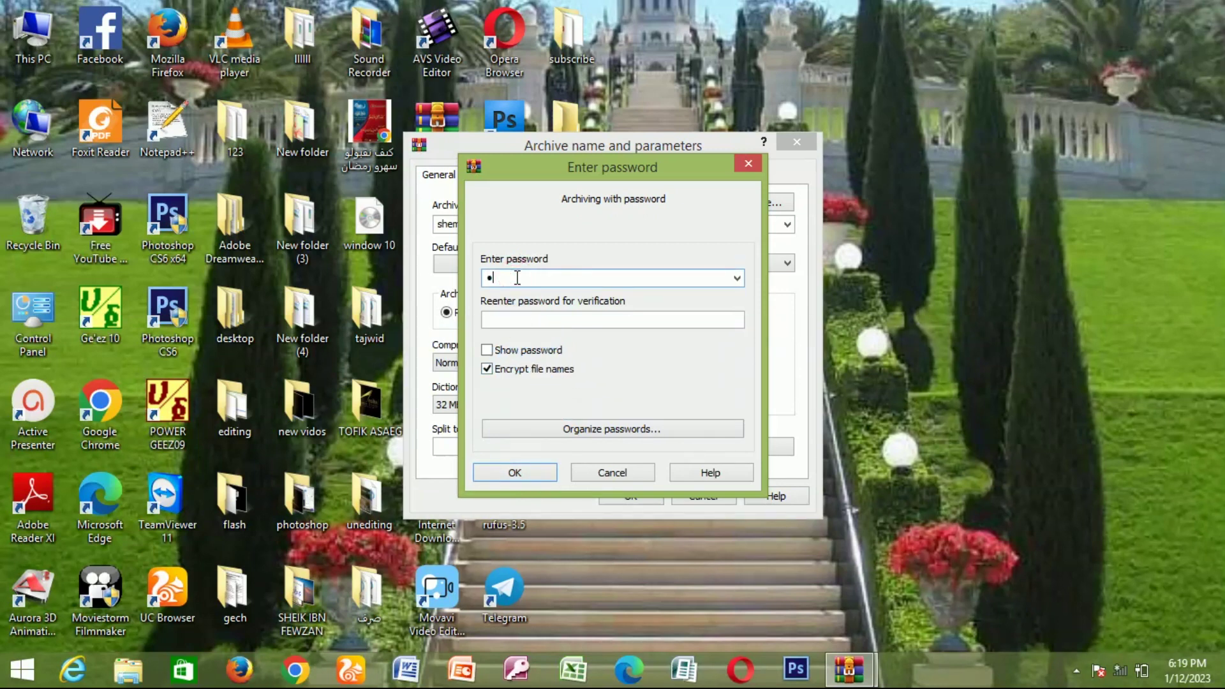
{"action": "left_click", "coordinate": [512, 319]}
{"action": "type", "text": "123"}
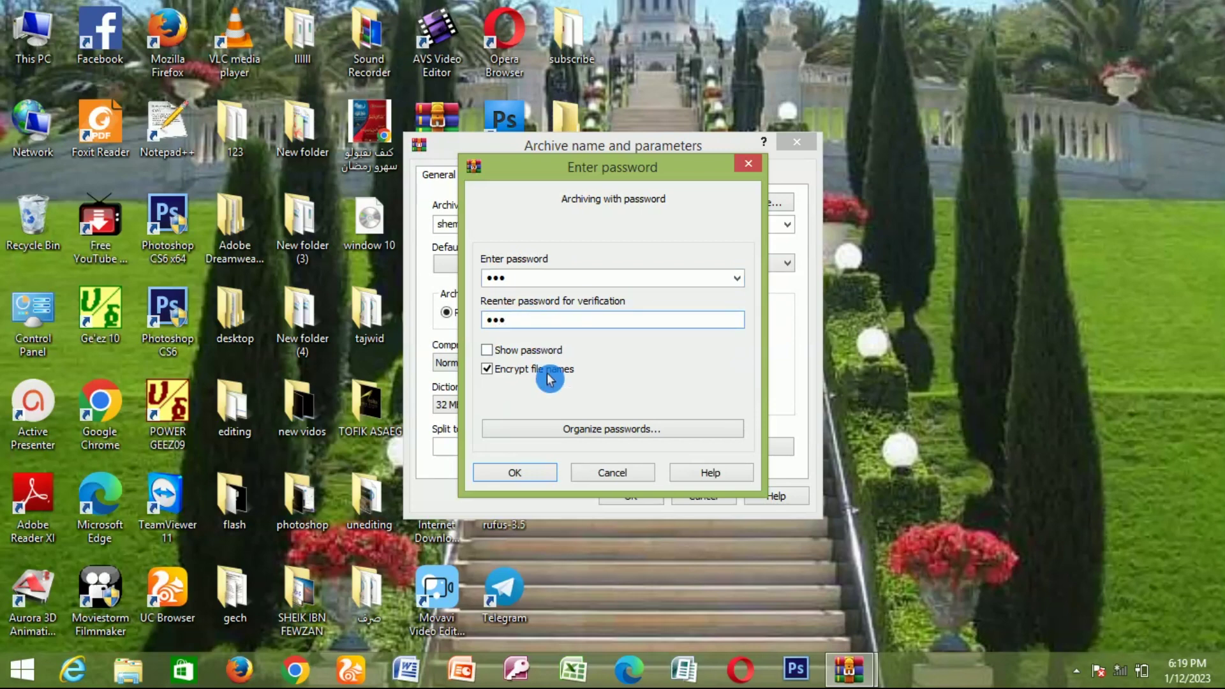
{"action": "left_click", "coordinate": [540, 476]}
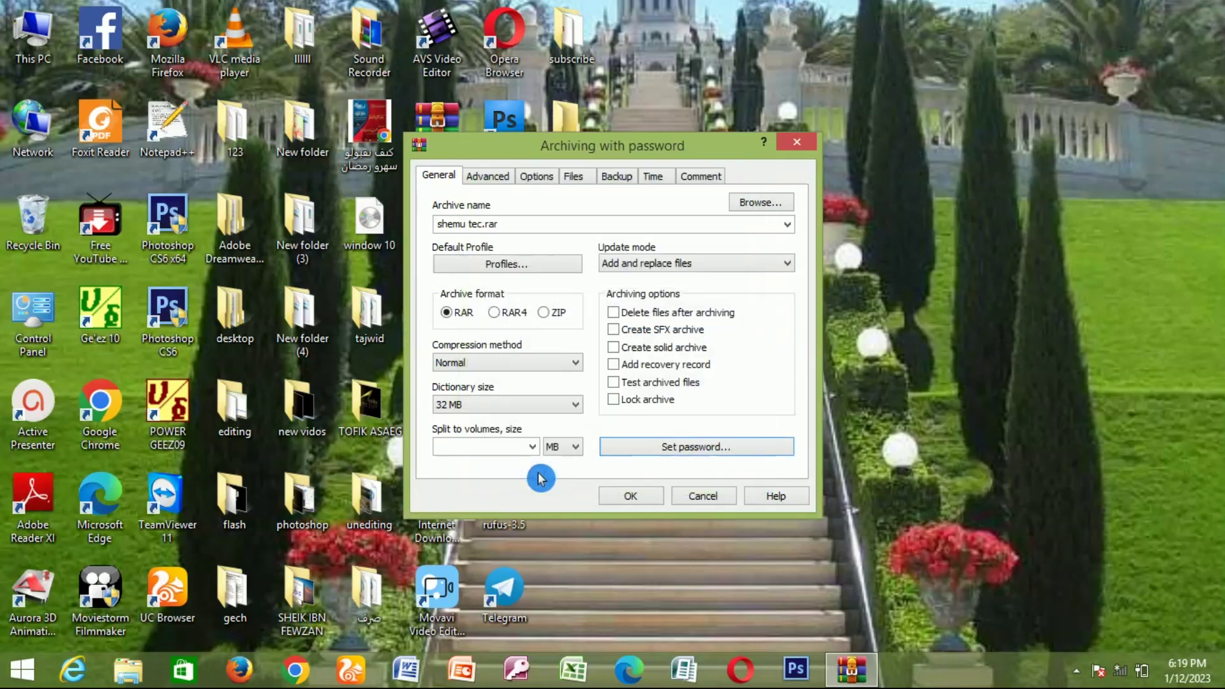
Step: Create shemu tec.rar on the desktop, then test-open it and close the password prompt
{"action": "left_click", "coordinate": [638, 498]}
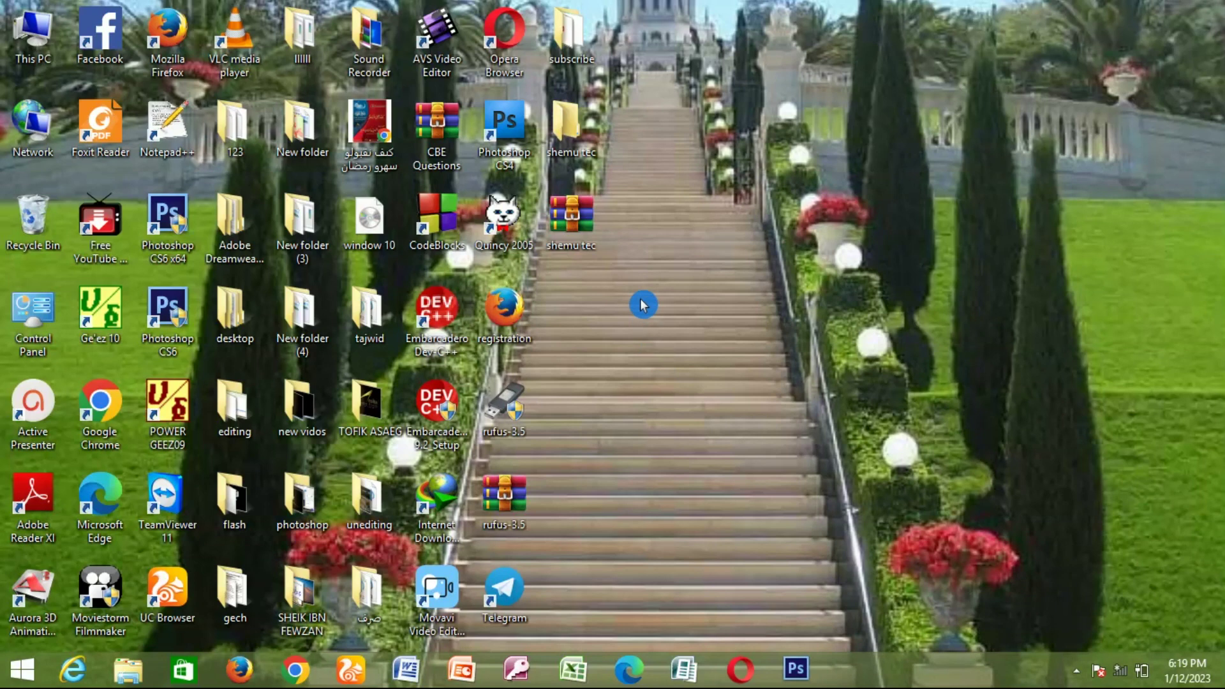
{"action": "double_click", "coordinate": [582, 225]}
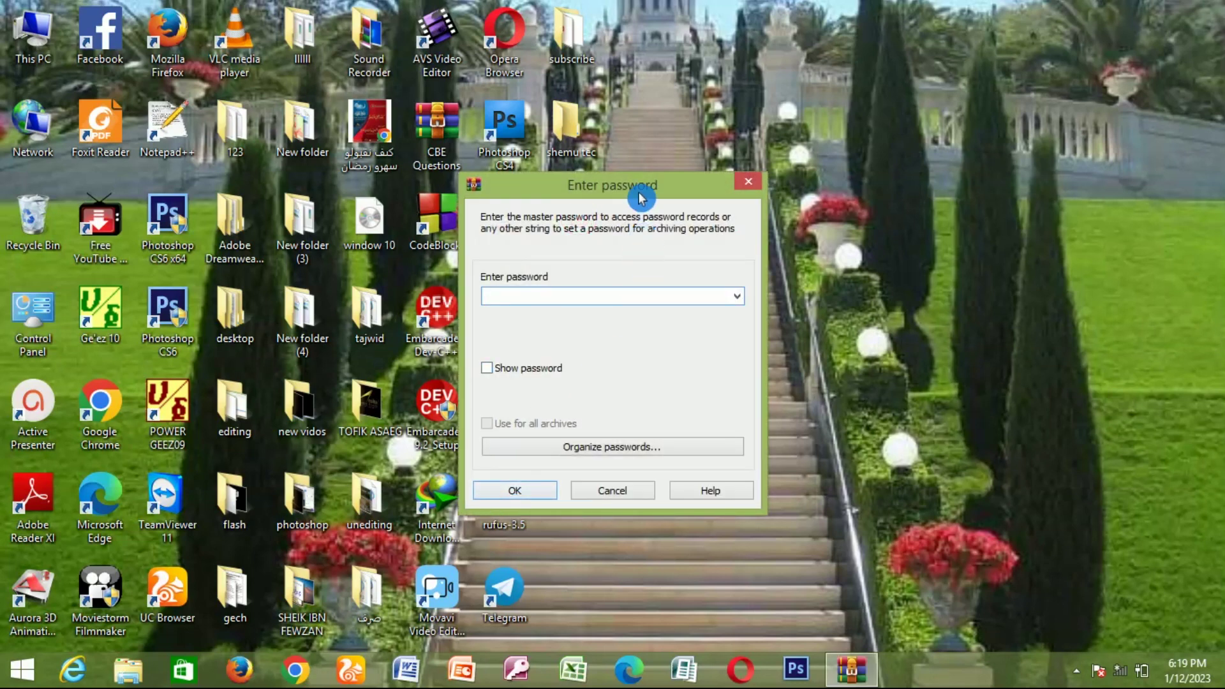
{"action": "left_click_drag", "start_coordinate": [634, 188], "coordinate": [831, 100]}
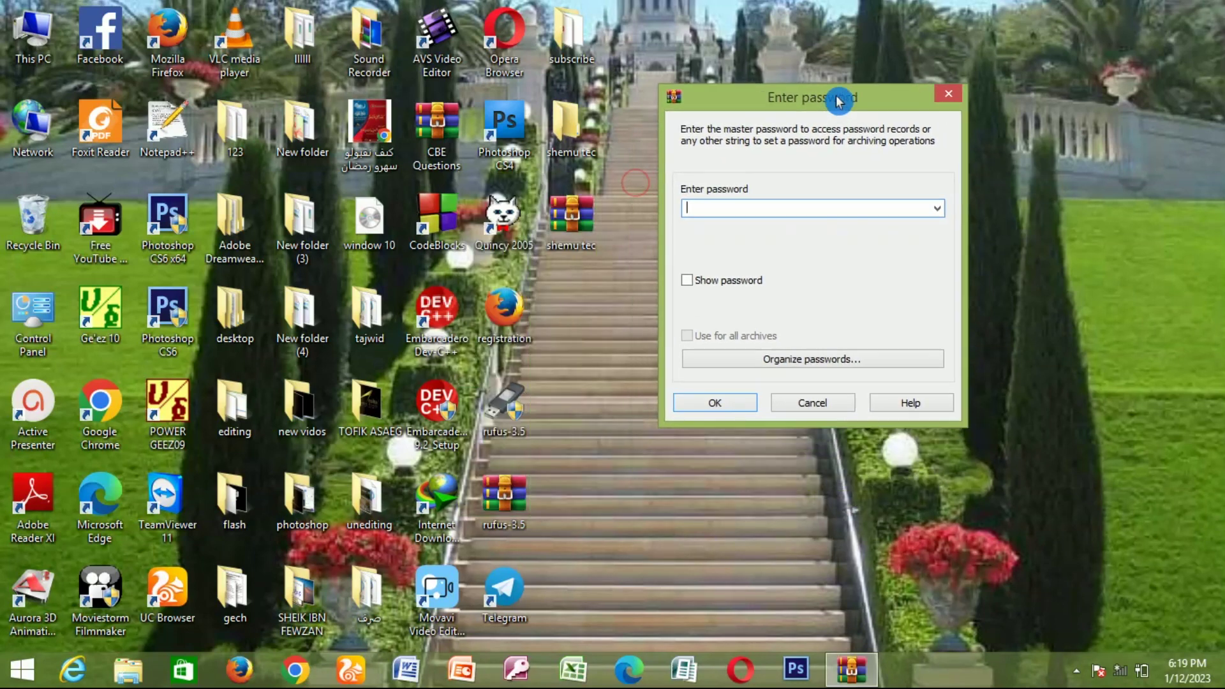
{"action": "left_click", "coordinate": [948, 90]}
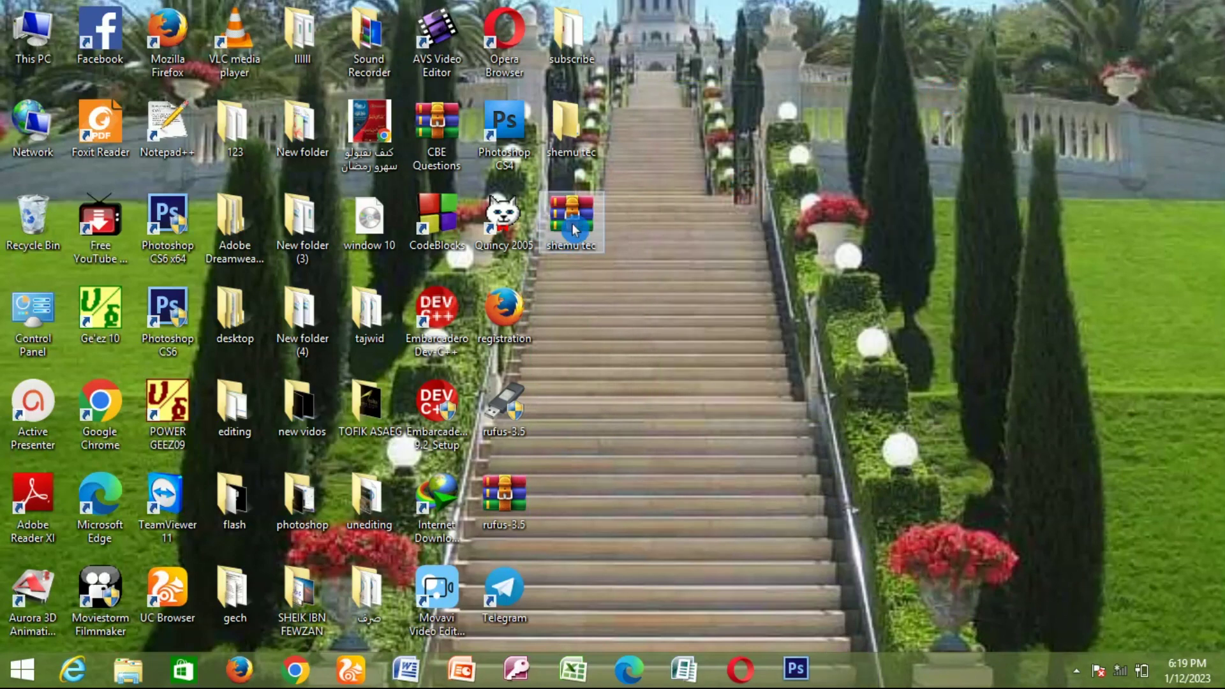
Step: Reopen the archive, submit a wrong password, and dismiss the incorrect-password error
{"action": "double_click", "coordinate": [574, 229]}
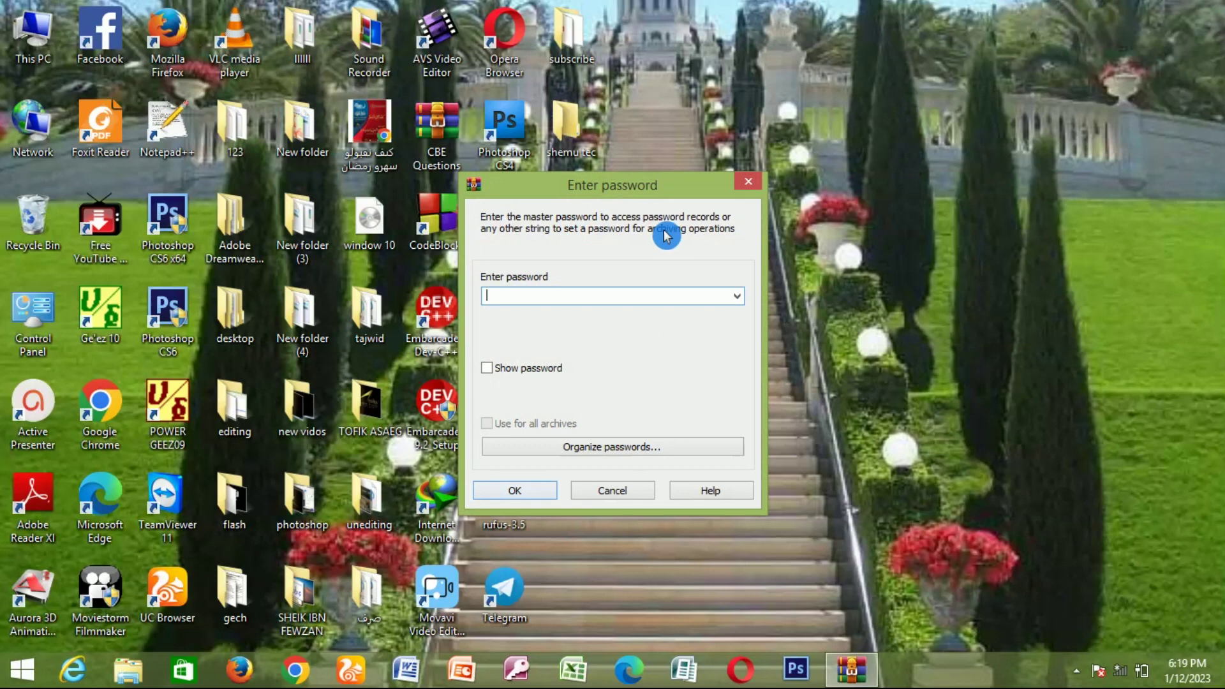
{"action": "left_click_drag", "start_coordinate": [633, 193], "coordinate": [802, 141]}
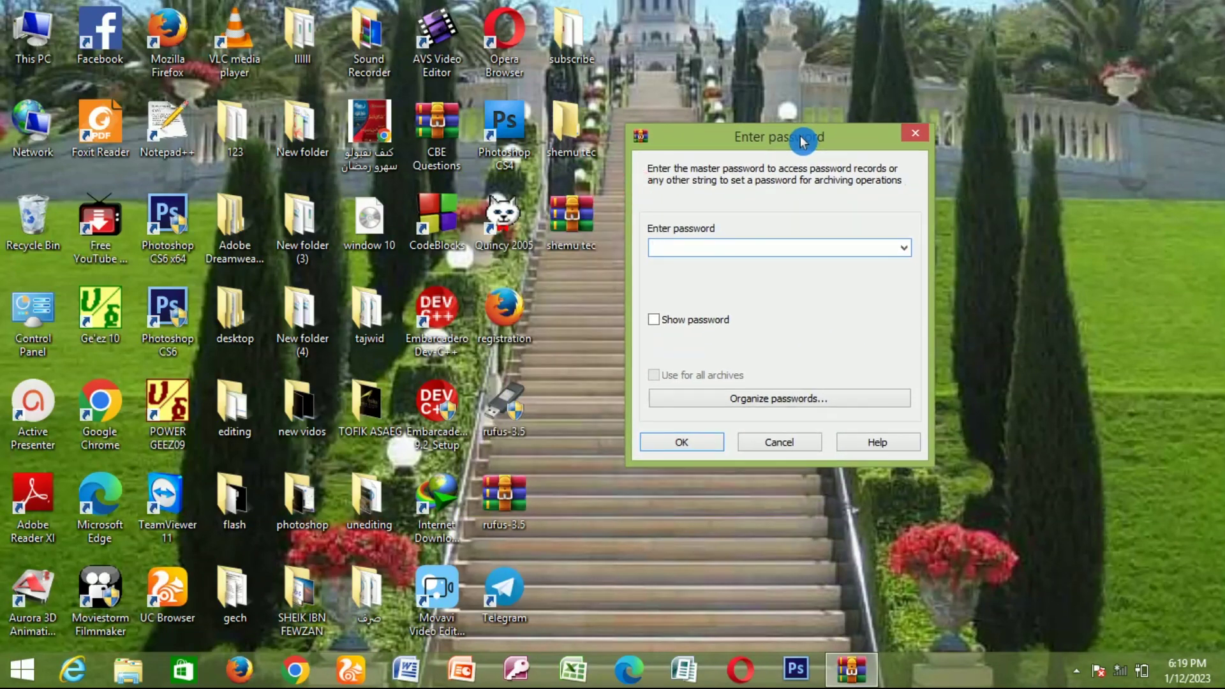
{"action": "left_click", "coordinate": [716, 247]}
{"action": "left_click", "coordinate": [683, 258]}
{"action": "type", "text": "123456"}
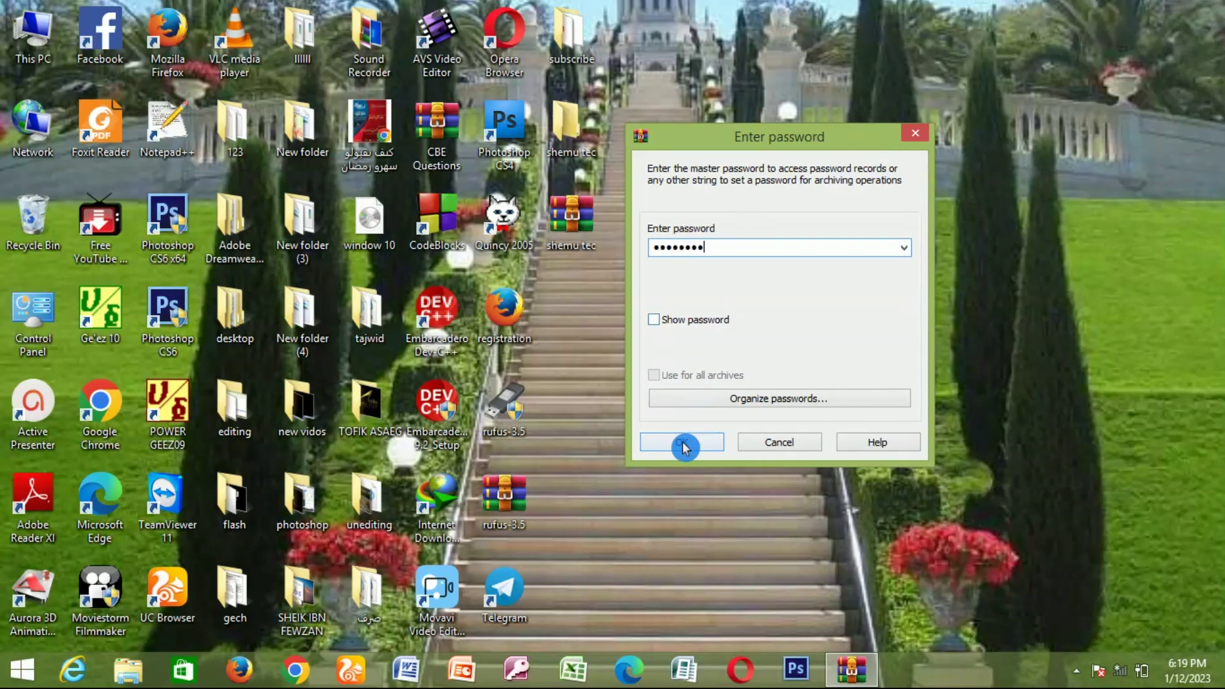
{"action": "left_click", "coordinate": [686, 445]}
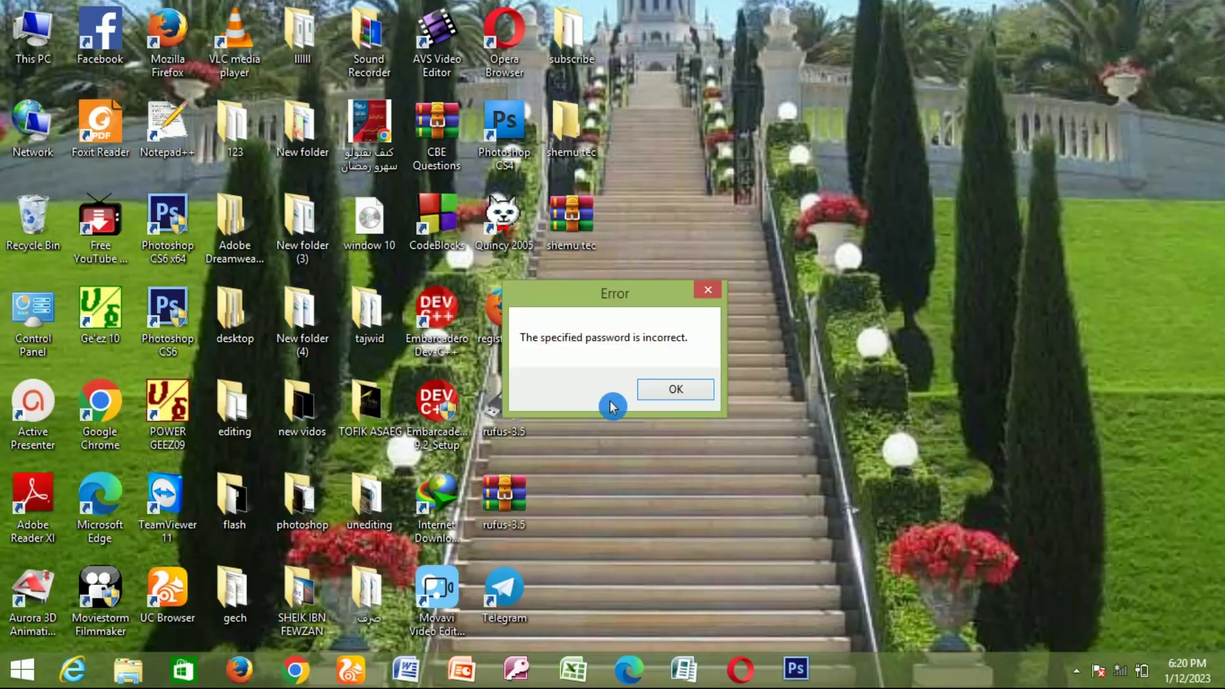
{"action": "left_click", "coordinate": [684, 386]}
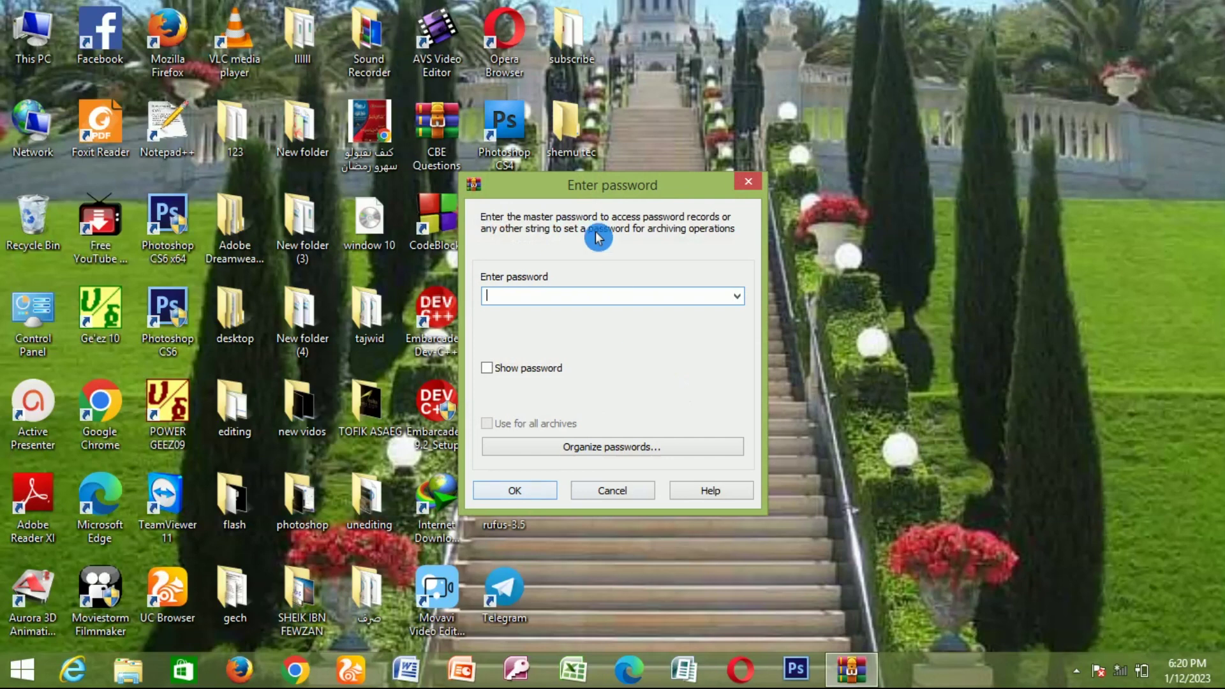
Step: Submit the correct password so WinRAR opens shemu tec.rar listing the shemu tec folder
{"action": "left_click_drag", "start_coordinate": [578, 185], "coordinate": [742, 115]}
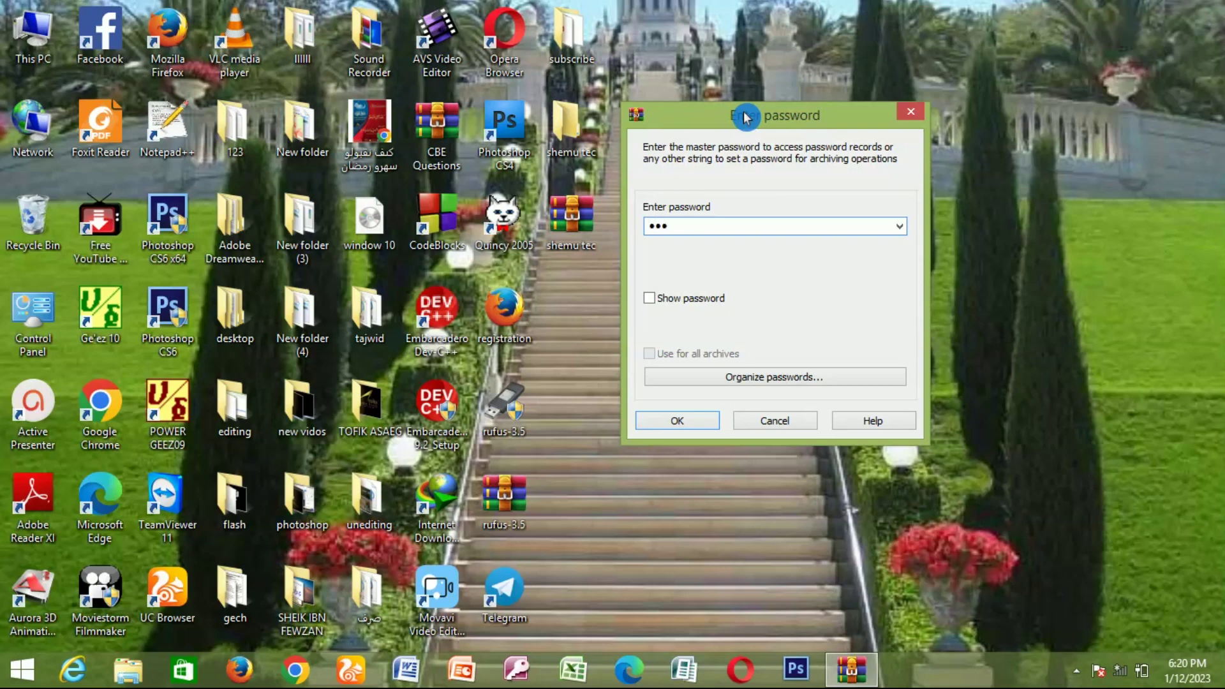
{"action": "left_click", "coordinate": [683, 426]}
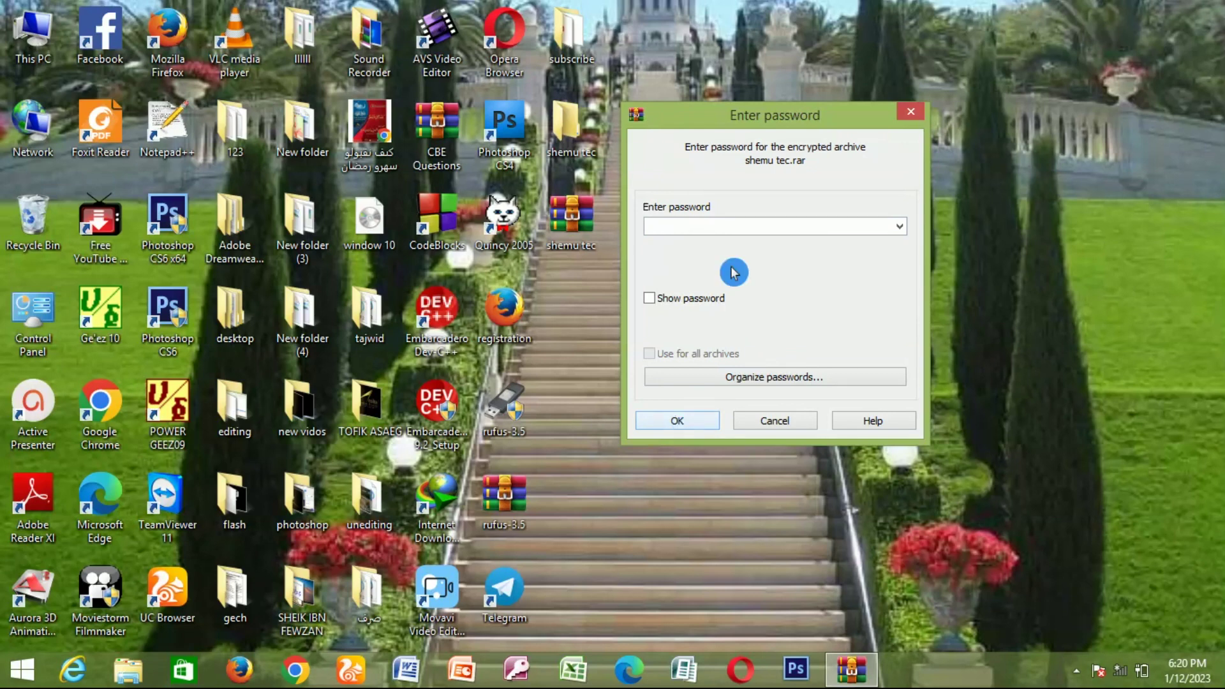
{"action": "left_click", "coordinate": [681, 229]}
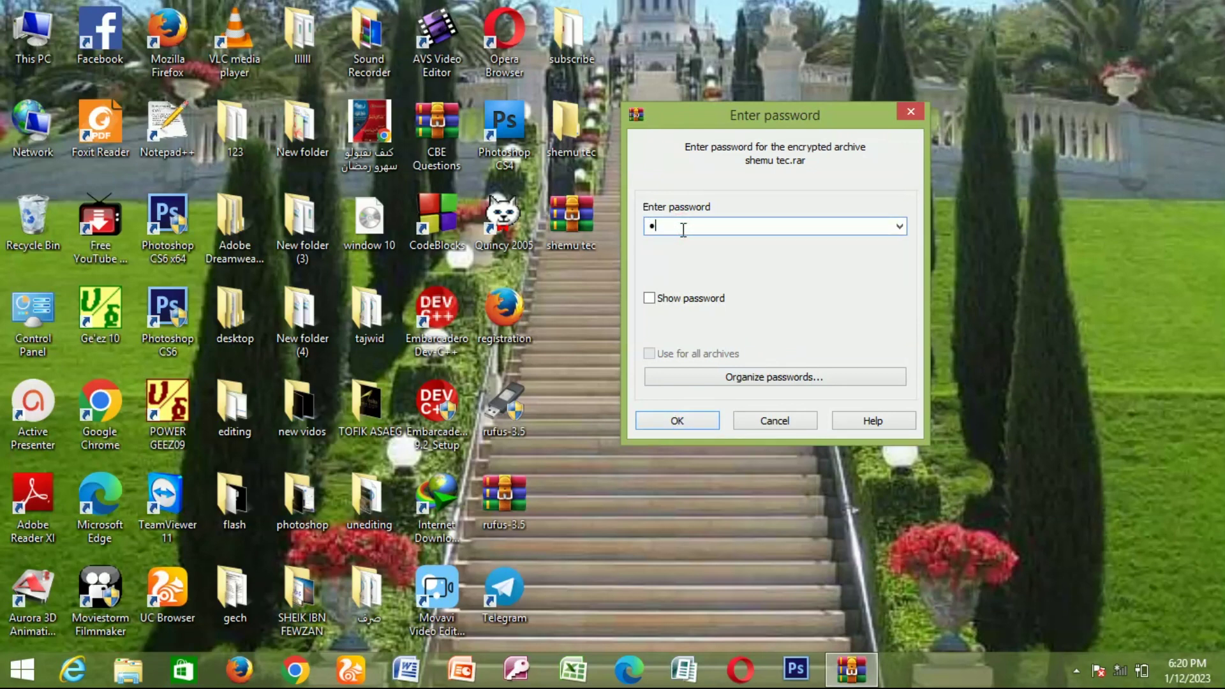
{"action": "left_click", "coordinate": [679, 422]}
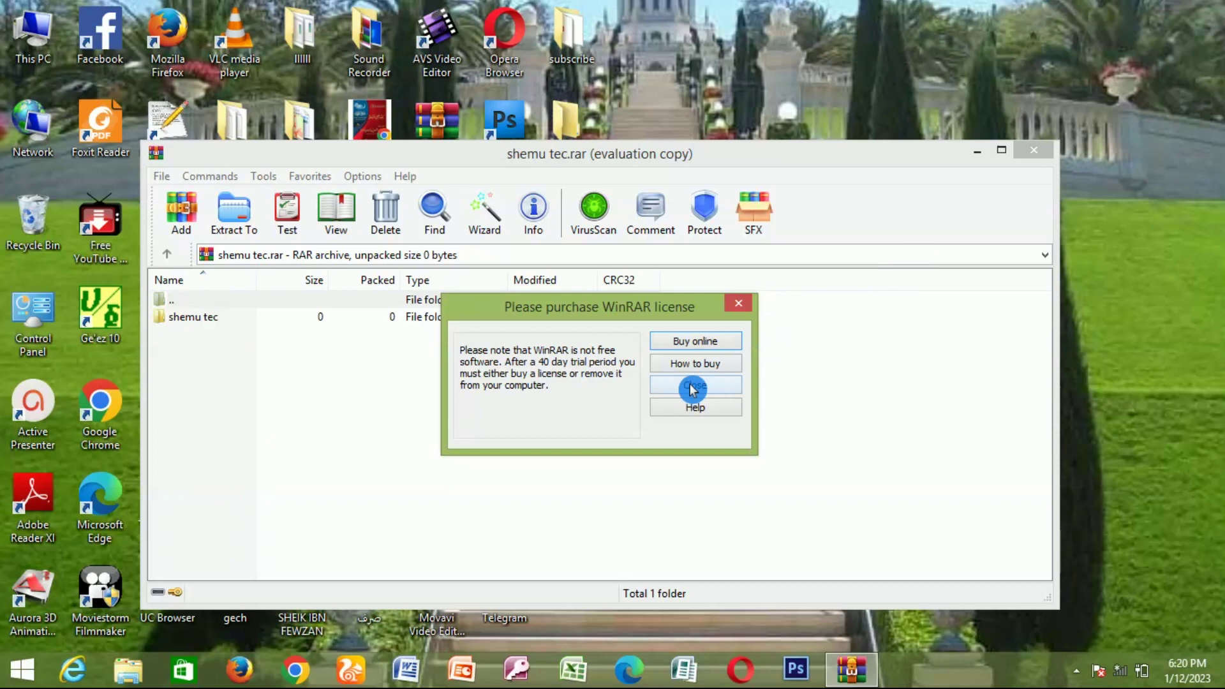
Step: Dismiss the license reminder, view the empty shemu tec folder, close WinRAR and refresh the desktop
{"action": "left_click", "coordinate": [692, 385]}
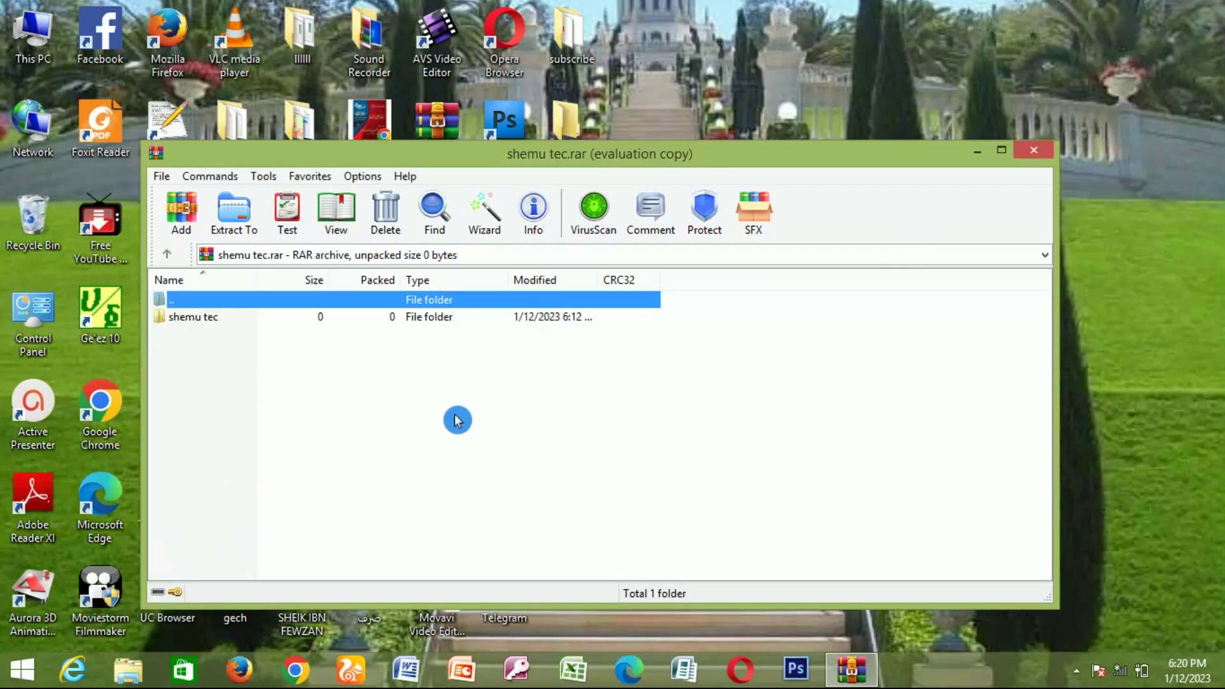
{"action": "left_click", "coordinate": [191, 323]}
{"action": "double_click", "coordinate": [190, 319]}
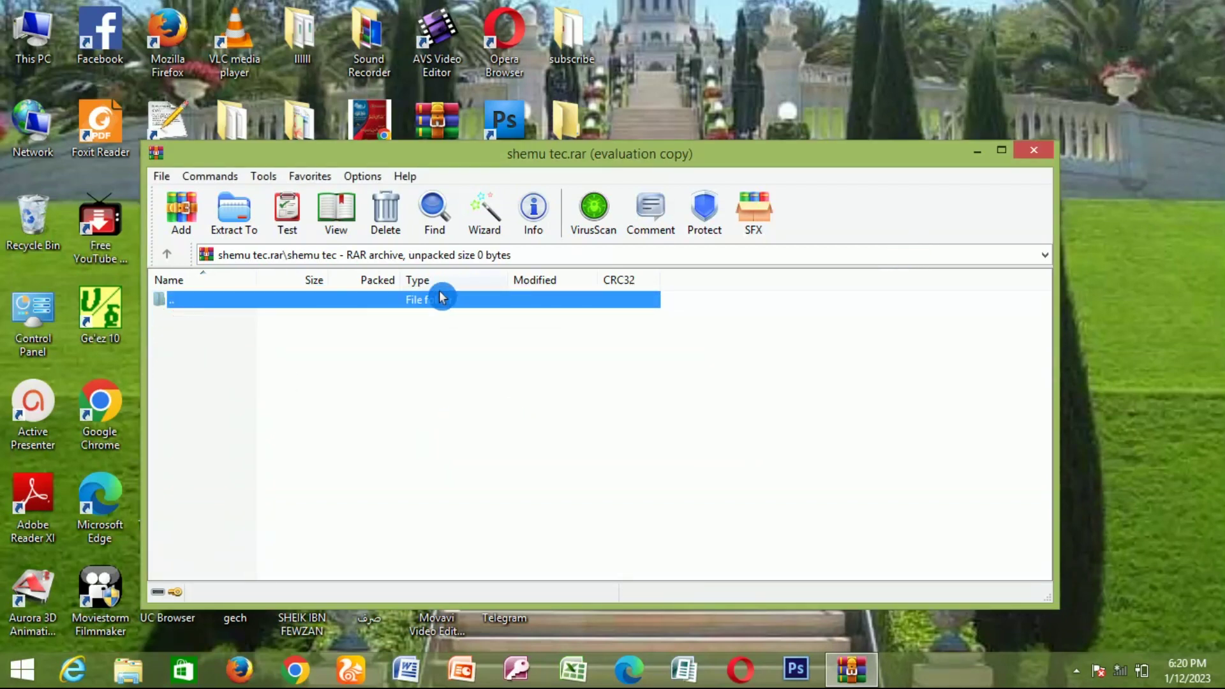
{"action": "left_click", "coordinate": [1036, 153]}
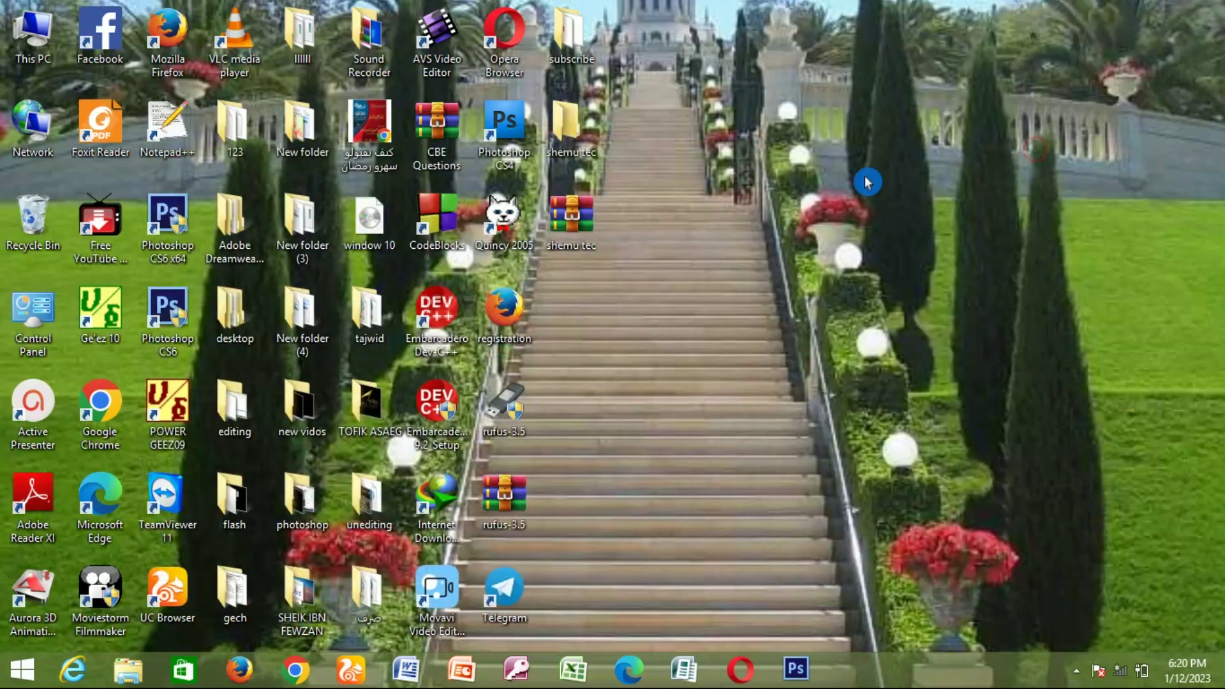
{"action": "right_click", "coordinate": [702, 110]}
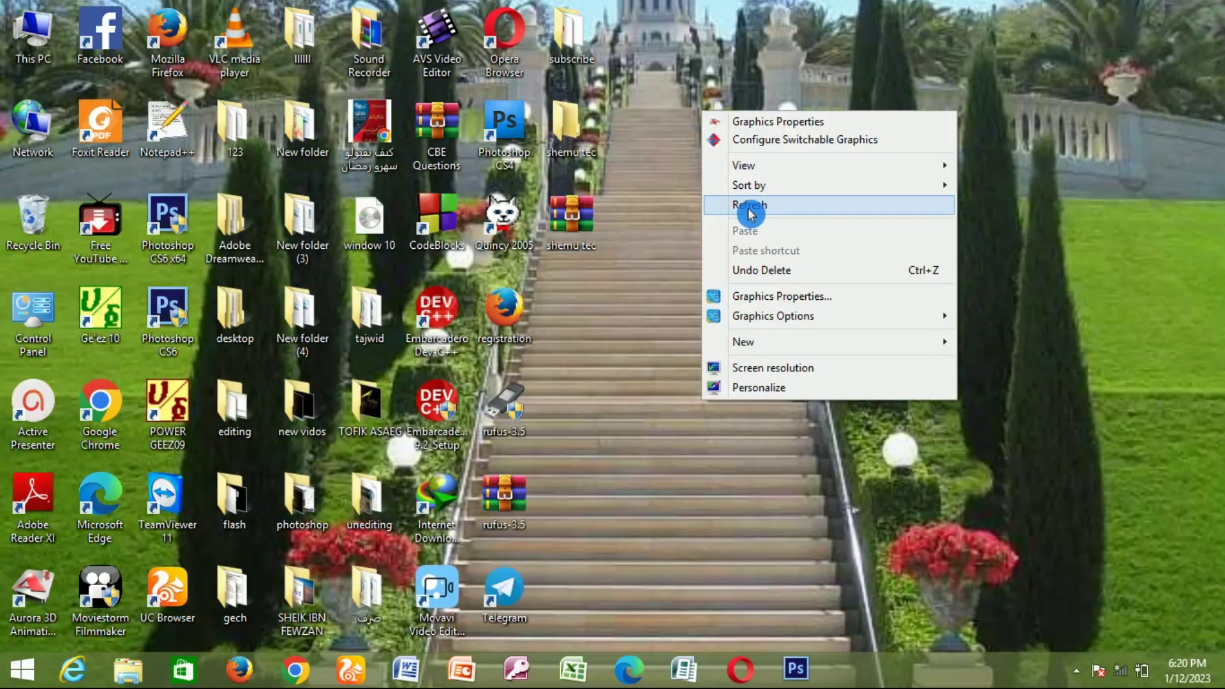
{"action": "left_click", "coordinate": [749, 205]}
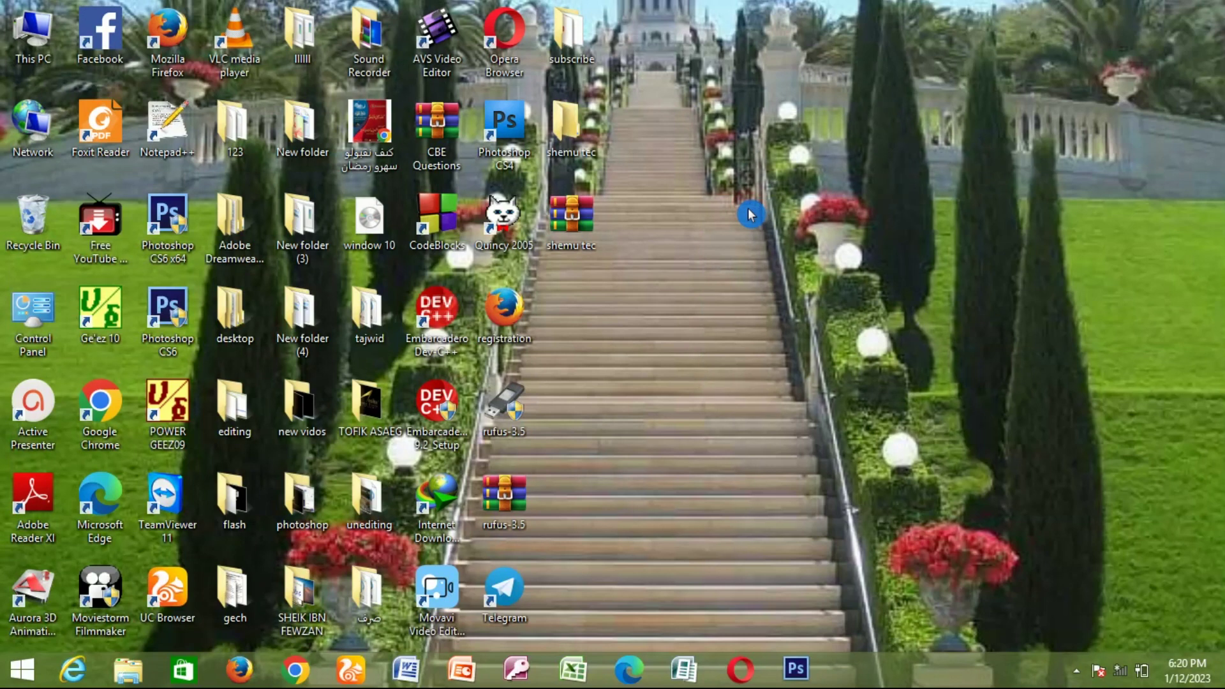